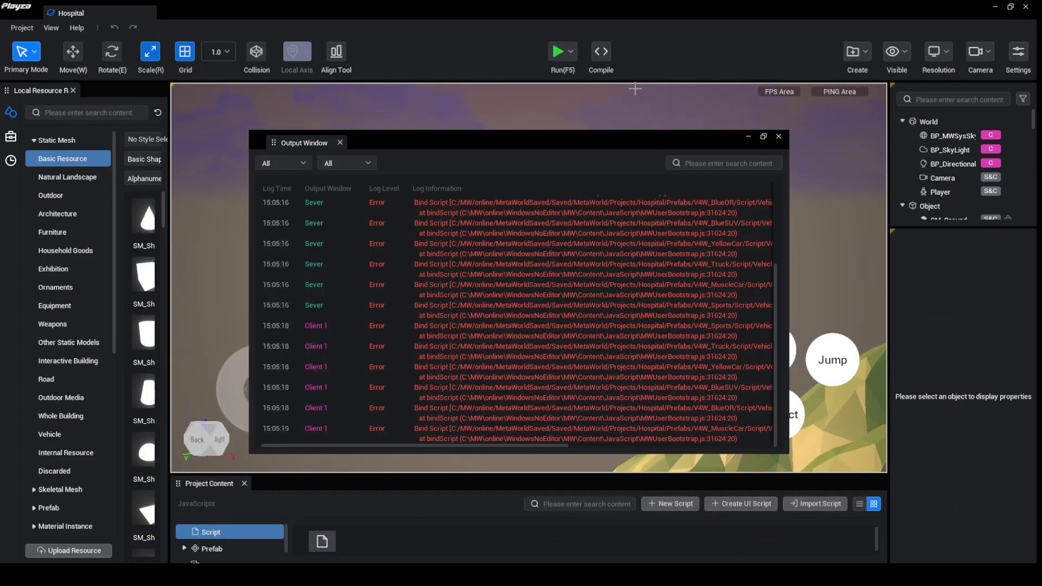
Close the error output log, fly the camera over the city to the hospital, and enlarge Project Content
{"action": "left_click", "coordinate": [781, 138]}
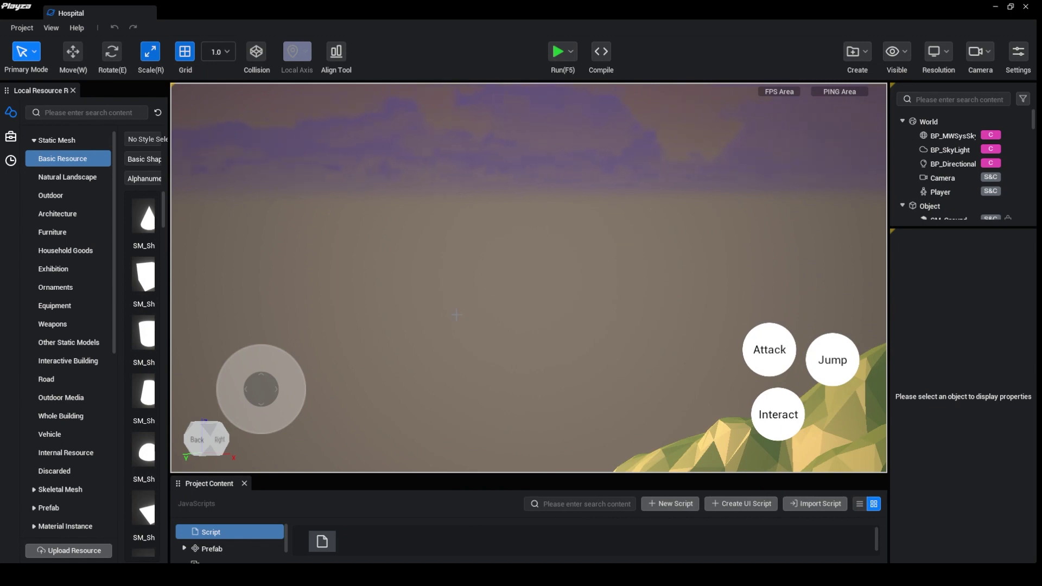
{"action": "right_click_drag", "start_coordinate": [456, 315], "coordinate": [753, 367]}
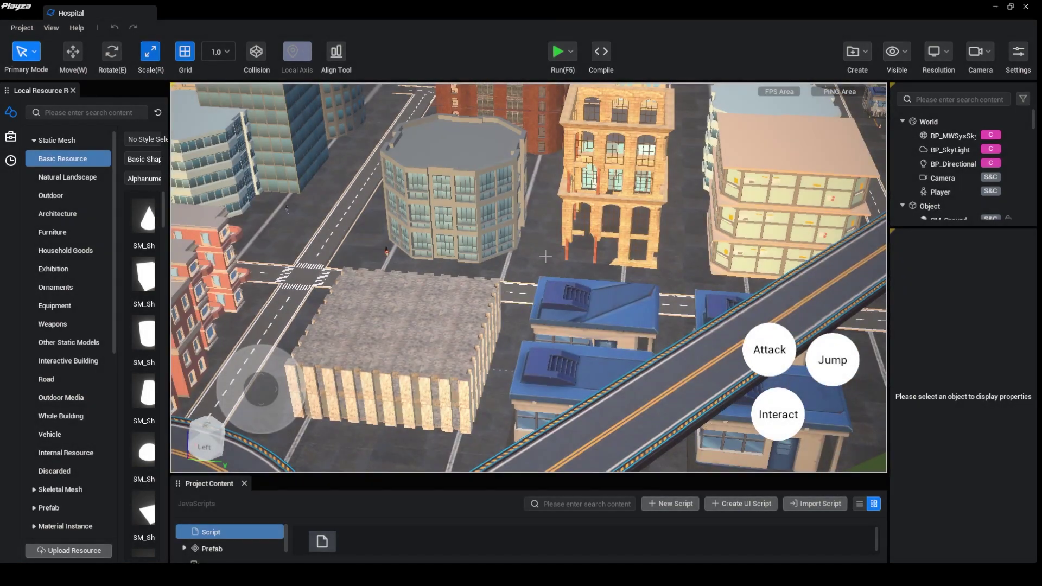
{"action": "mouse_move", "coordinate": [546, 257]}
{"action": "right_mouse_down"}
{"action": "mouse_move", "coordinate": [647, 298]}
{"action": "mouse_move", "coordinate": [544, 256]}
{"action": "right_mouse_up"}
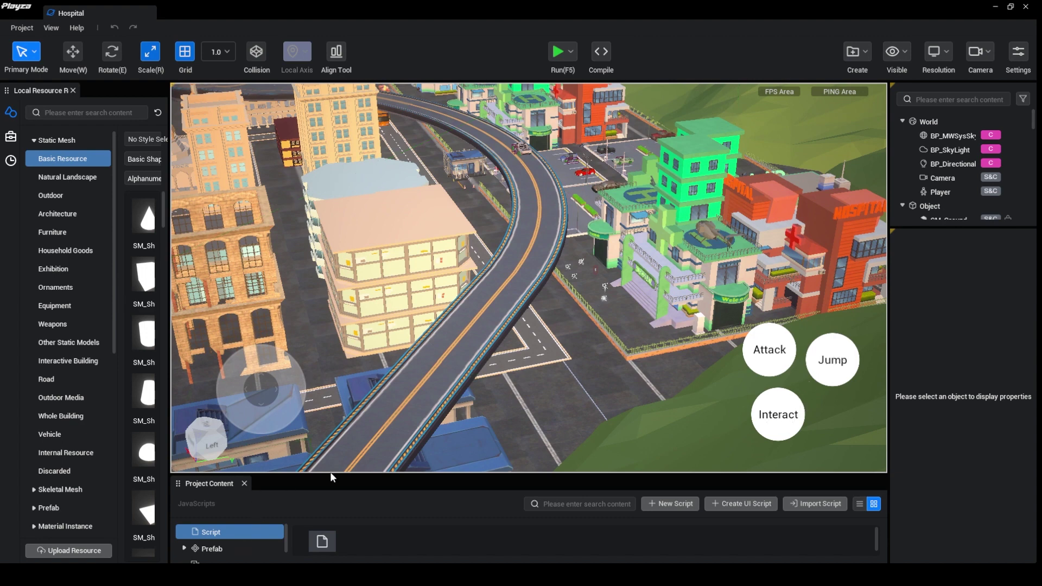
{"action": "left_click_drag", "start_coordinate": [332, 473], "coordinate": [331, 425]}
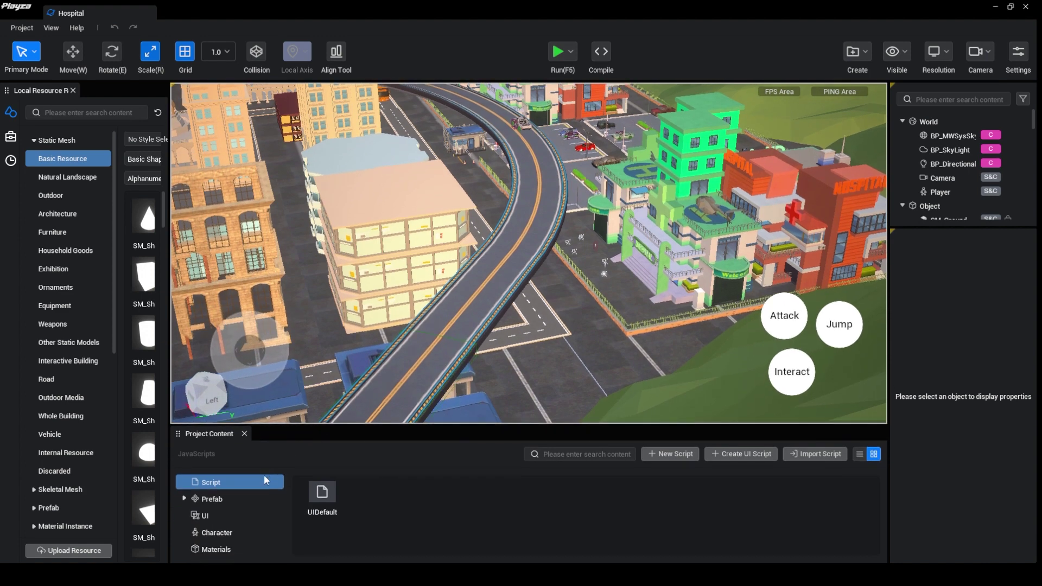
Open DefaultUI from the UI folder, inspect its joystick panel, then close the layout
{"action": "left_click", "coordinate": [200, 517]}
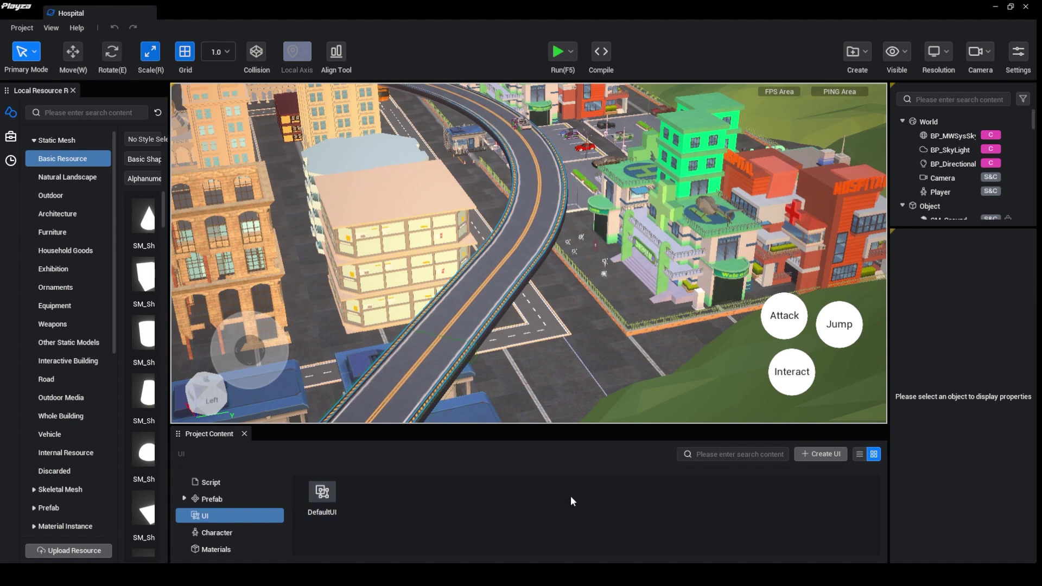
{"action": "double_click", "coordinate": [322, 492]}
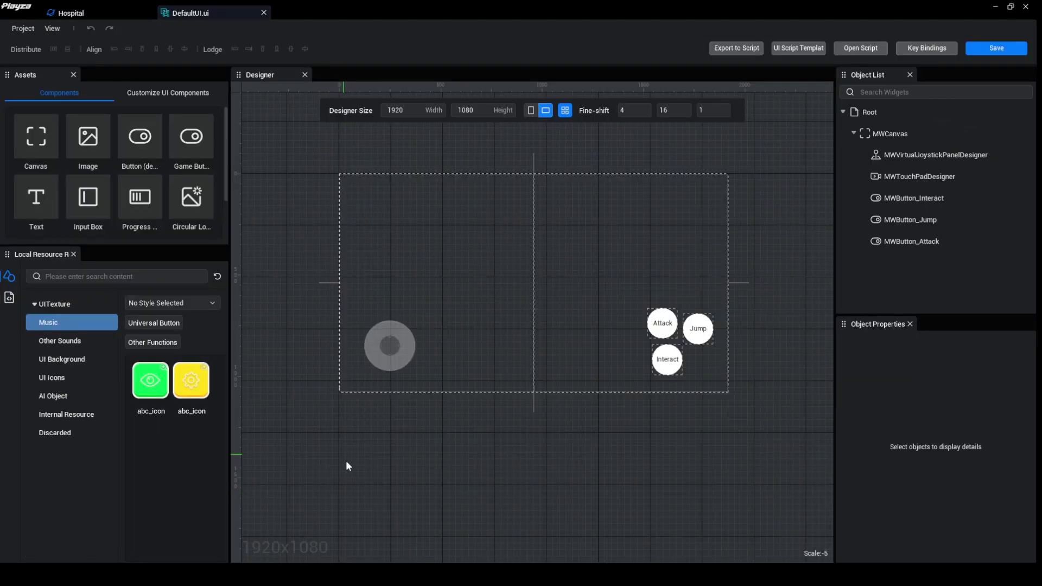
{"action": "left_click", "coordinate": [400, 349]}
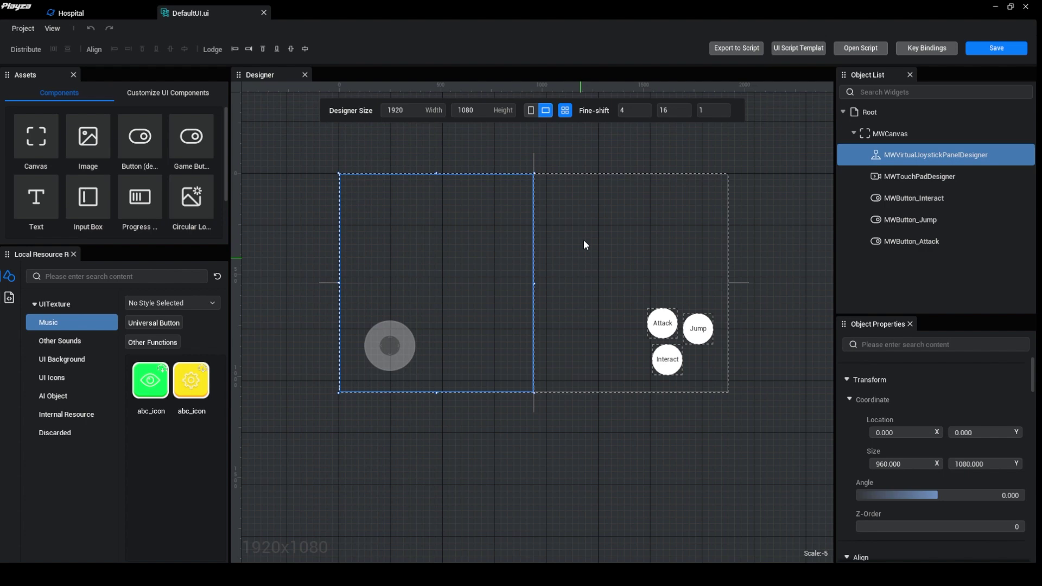
{"action": "left_click", "coordinate": [263, 12]}
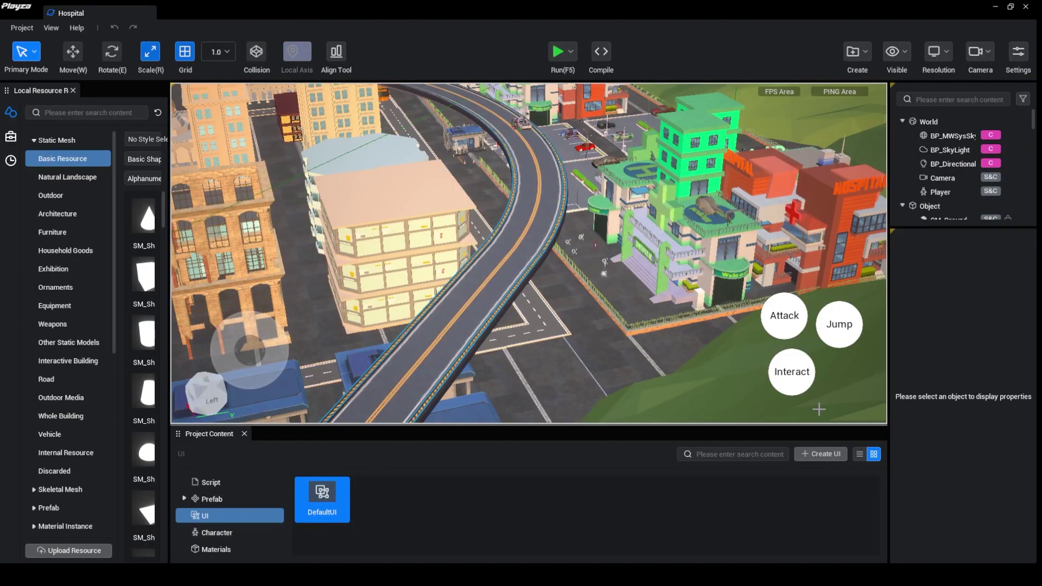
Create a new UI asset, rename it 'commands', and open it in the UI Designer
{"action": "left_click", "coordinate": [820, 454]}
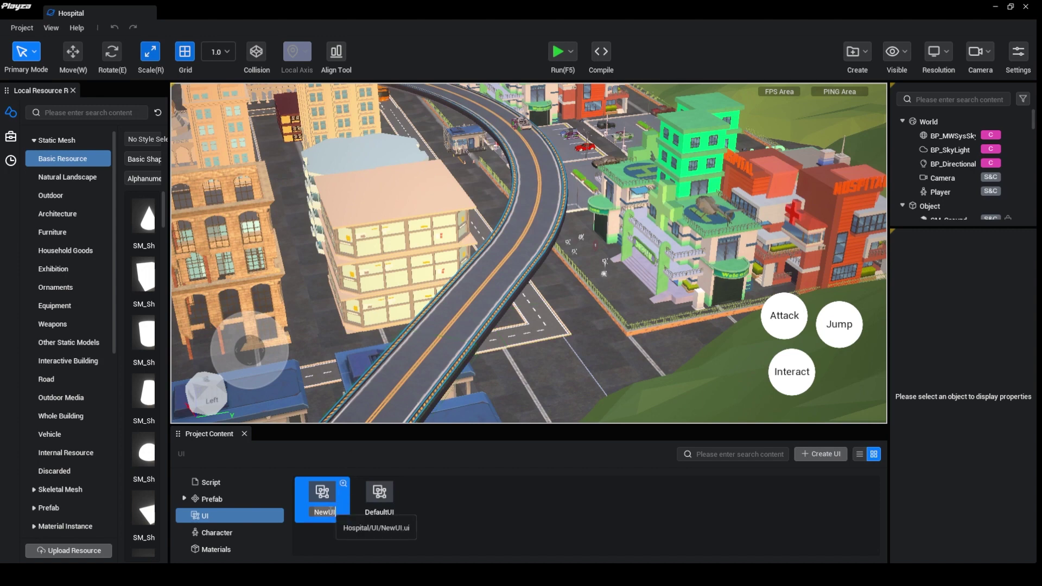
{"action": "key", "text": "BackSpace"}
{"action": "key", "text": "BackSpace"}
{"action": "key", "text": "BackSpace"}
{"action": "key", "text": "BackSpace"}
{"action": "key", "text": "BackSpace"}
{"action": "type", "text": "commands"}
{"action": "key", "text": "Return"}
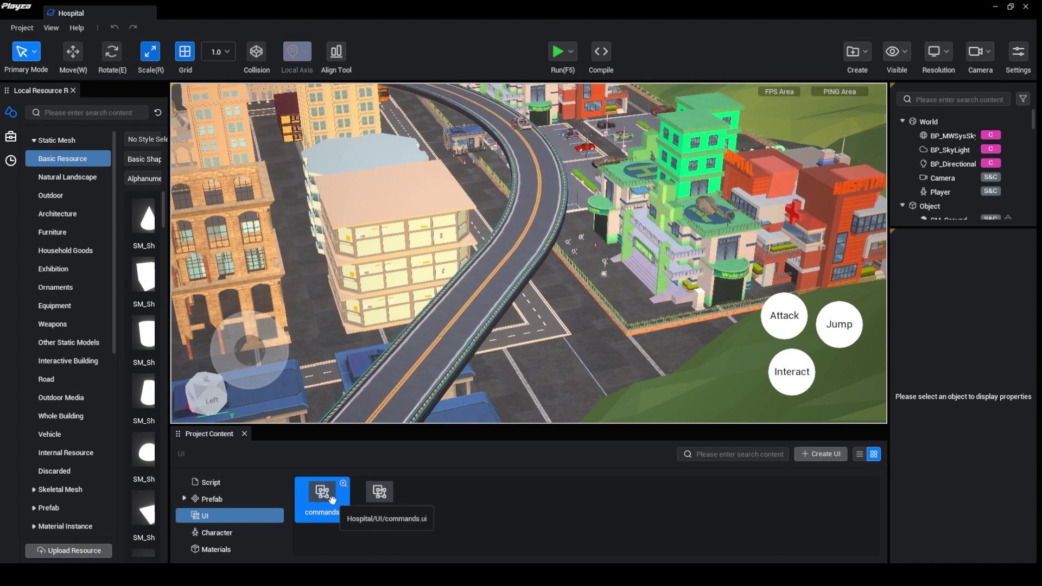
{"action": "double_click", "coordinate": [332, 499]}
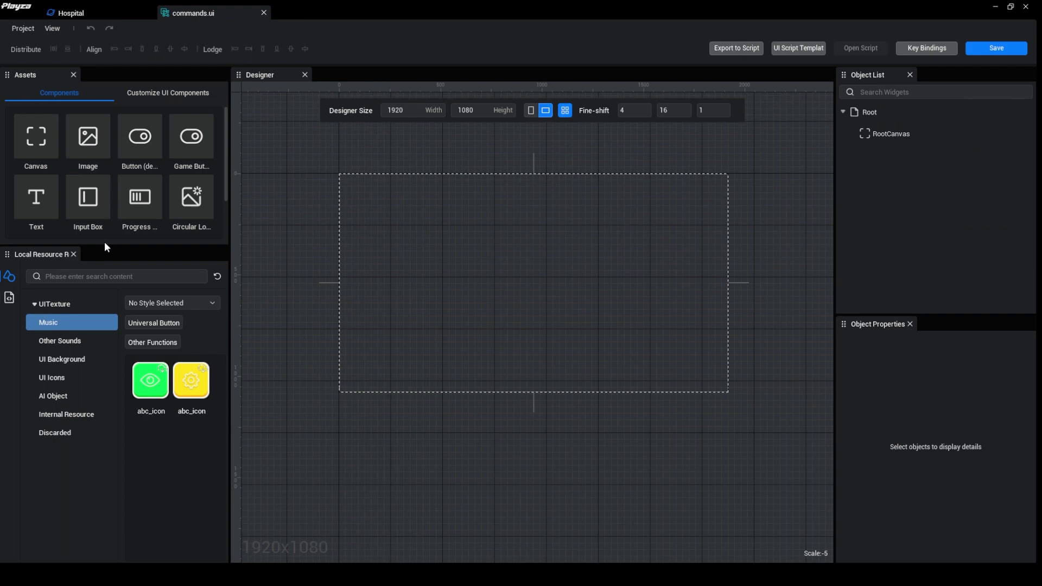
Widen the Local Resource panel and enlarge the Assets area so every component, including Virtual Joystick, shows
{"action": "left_click", "coordinate": [73, 13]}
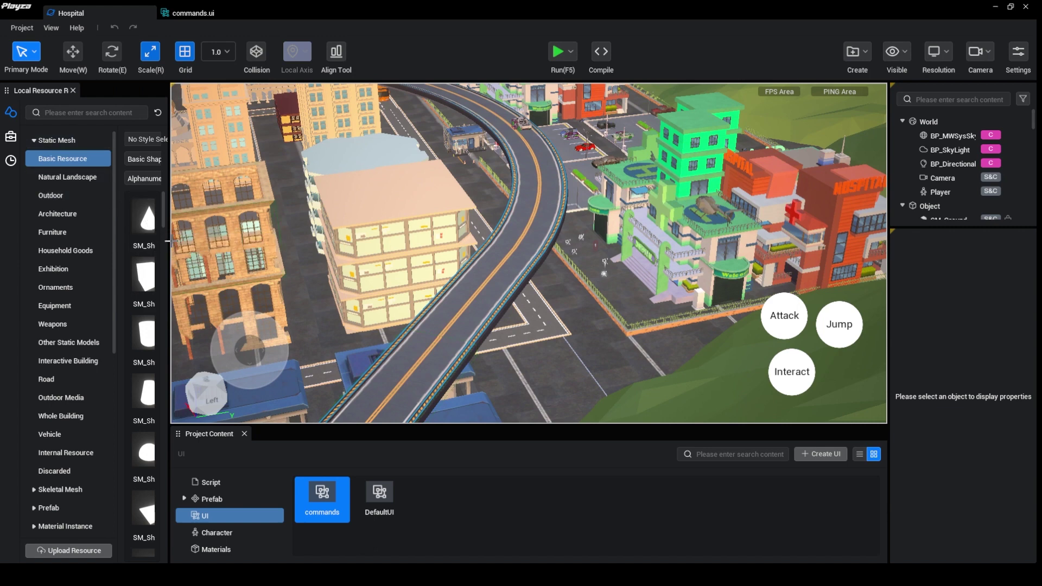
{"action": "left_click_drag", "start_coordinate": [169, 241], "coordinate": [249, 234]}
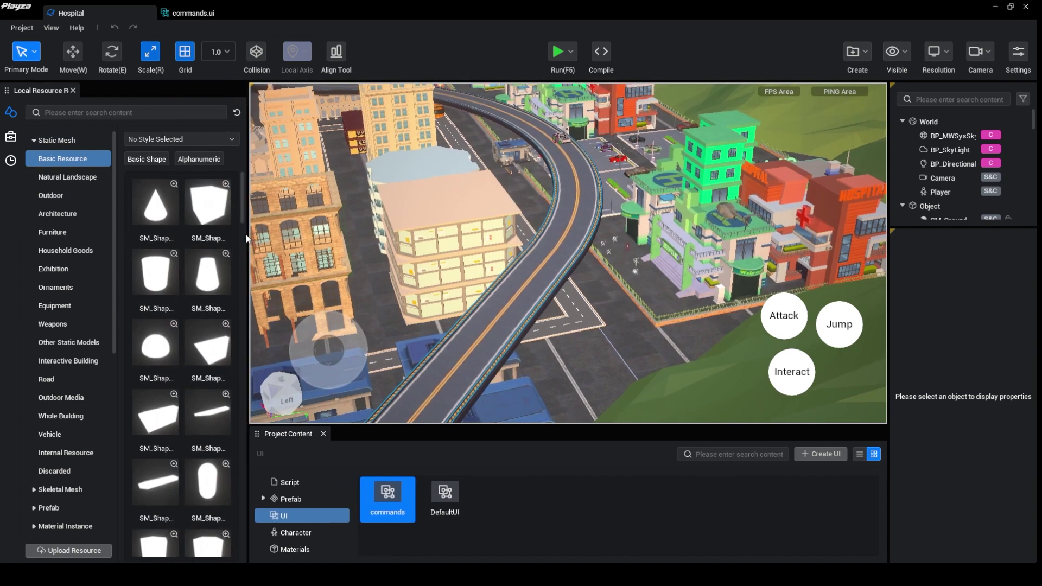
{"action": "left_click", "coordinate": [180, 10]}
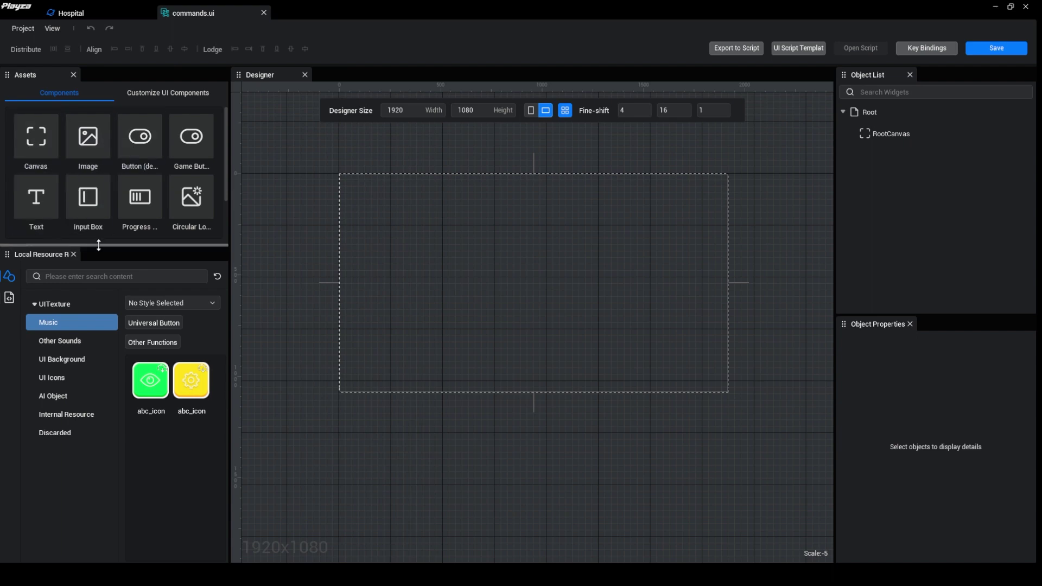
{"action": "left_click_drag", "start_coordinate": [98, 247], "coordinate": [100, 311]}
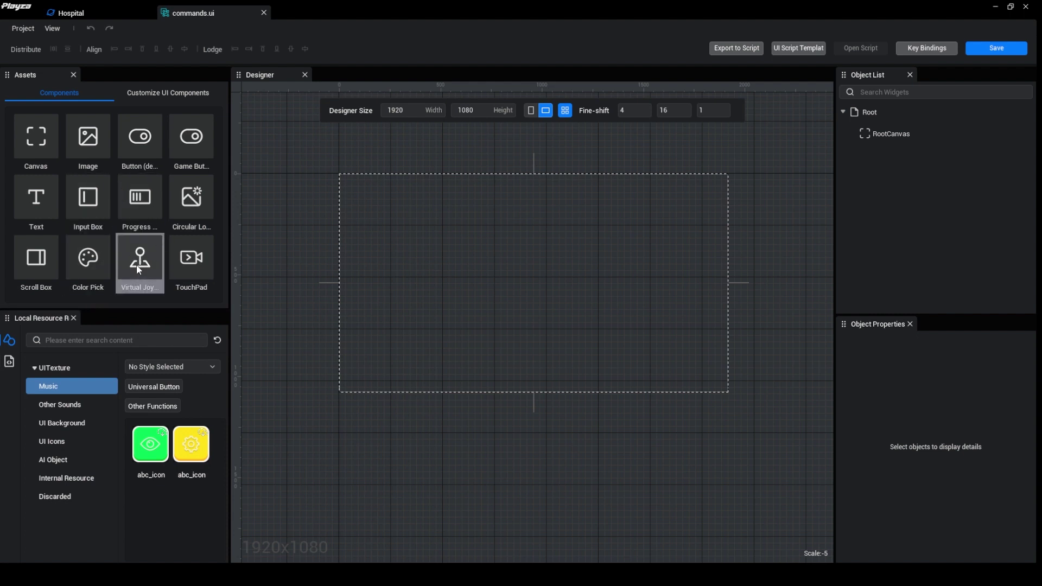
{"action": "left_click", "coordinate": [115, 12]}
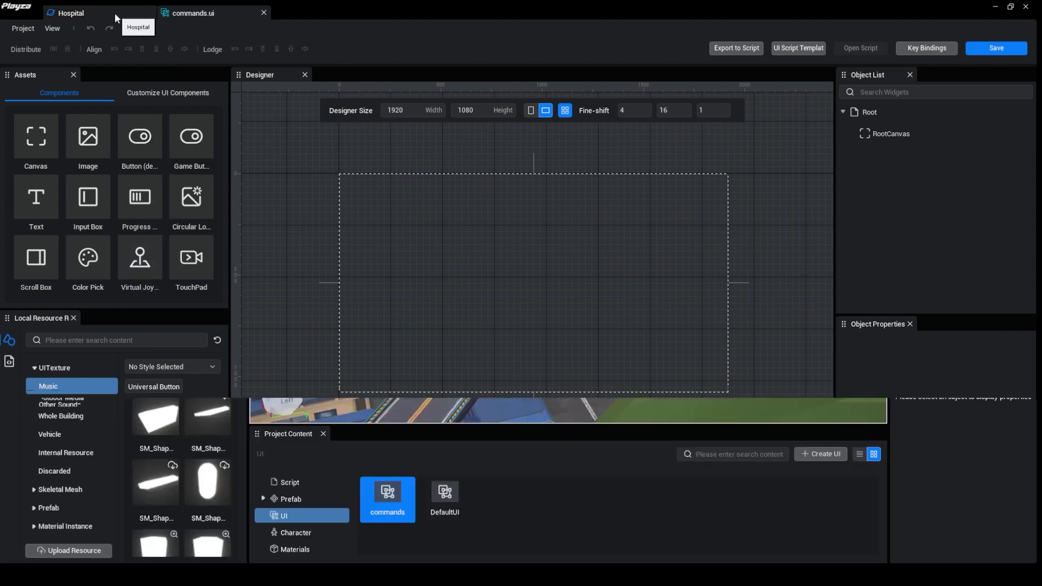
{"action": "left_click", "coordinate": [193, 16]}
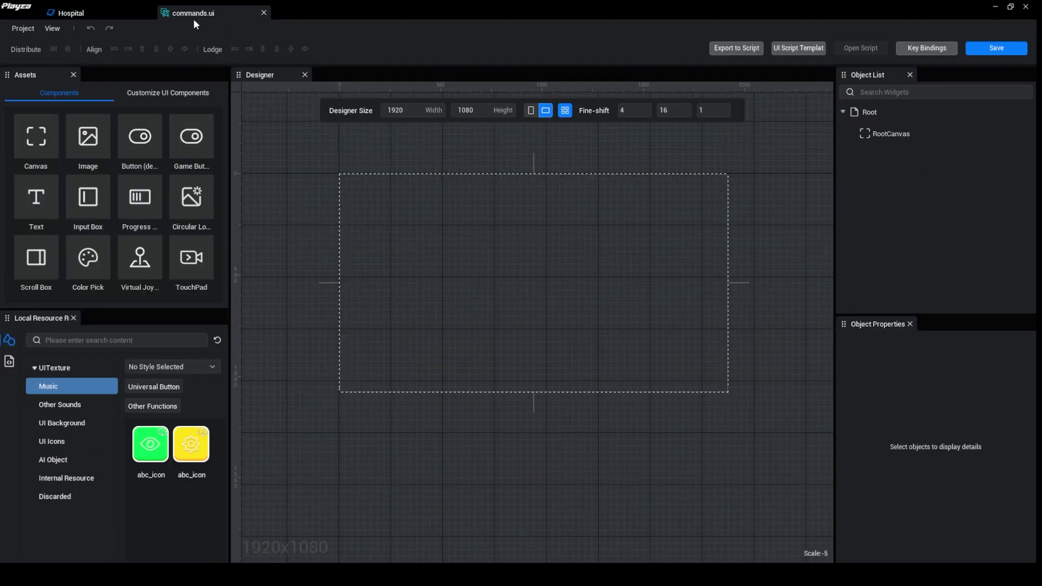
Drop a Virtual Joystick onto the canvas's lower-left and bring up its Image settings
{"action": "left_click_drag", "start_coordinate": [146, 236], "coordinate": [391, 354]}
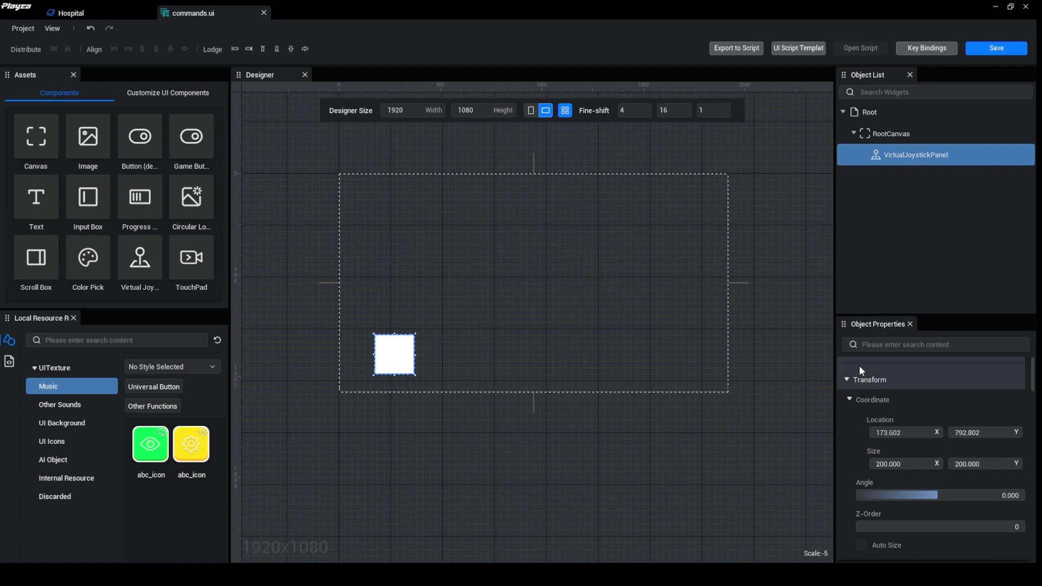
{"action": "scroll", "coordinate": [919, 421], "scroll_direction": "down", "scroll_amount": 6}
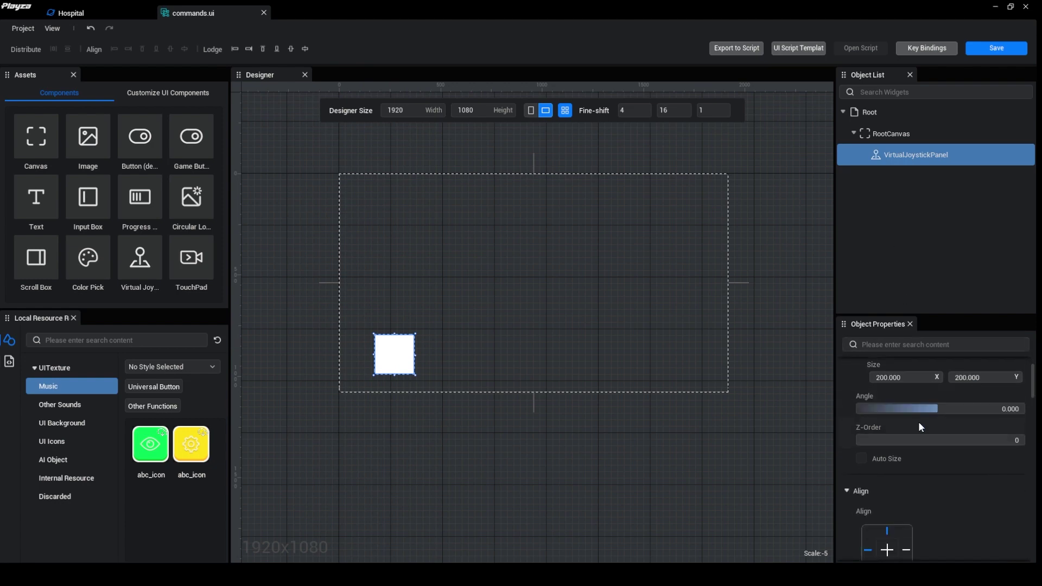
{"action": "scroll", "coordinate": [918, 427], "scroll_direction": "down", "scroll_amount": 10}
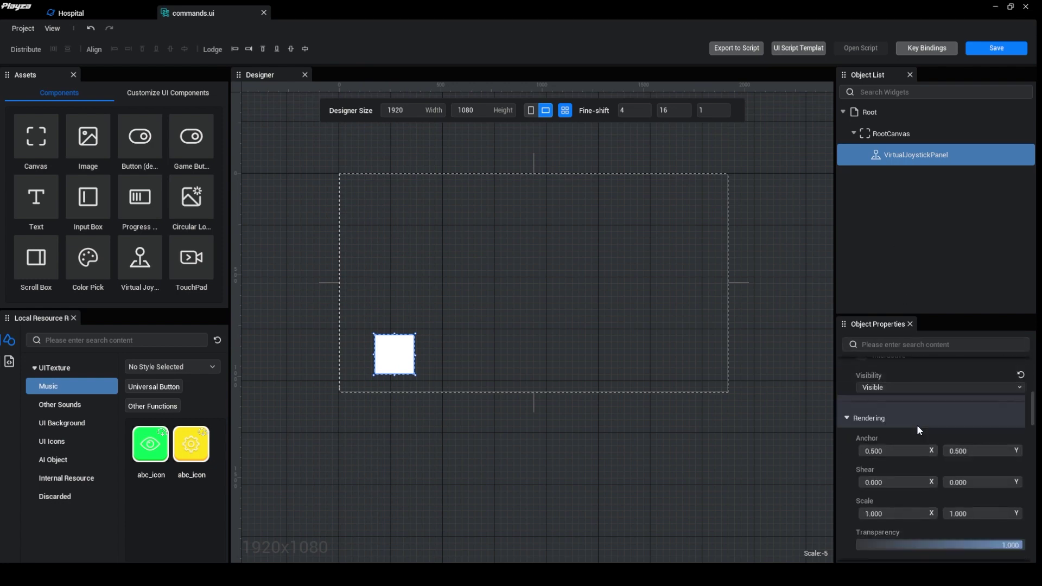
{"action": "scroll", "coordinate": [918, 429], "scroll_direction": "down", "scroll_amount": 1}
{"action": "scroll", "coordinate": [917, 427], "scroll_direction": "up", "scroll_amount": 2}
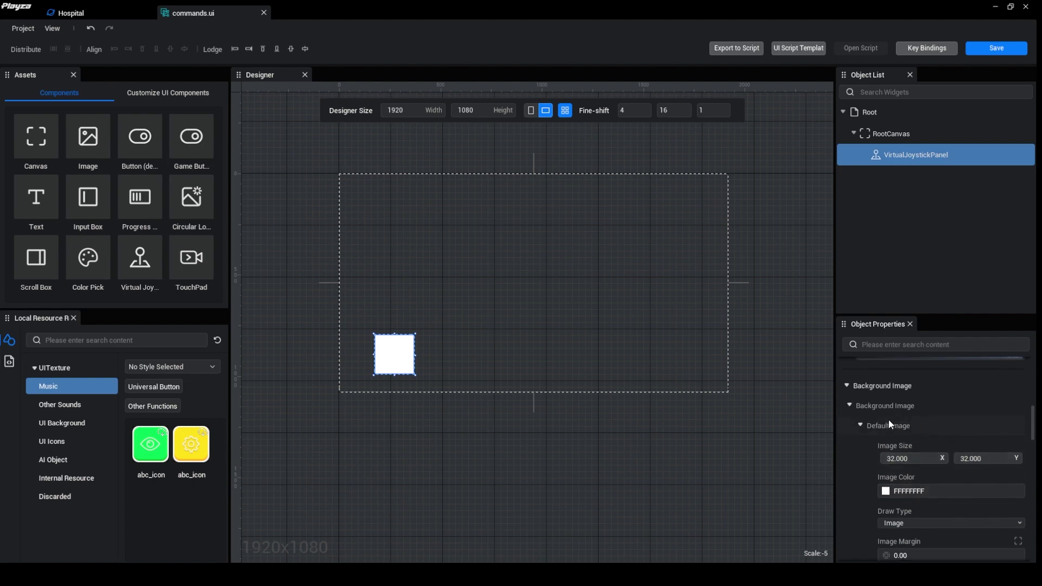
{"action": "scroll", "coordinate": [882, 423], "scroll_direction": "down", "scroll_amount": 1}
{"action": "scroll", "coordinate": [887, 442], "scroll_direction": "down", "scroll_amount": 4}
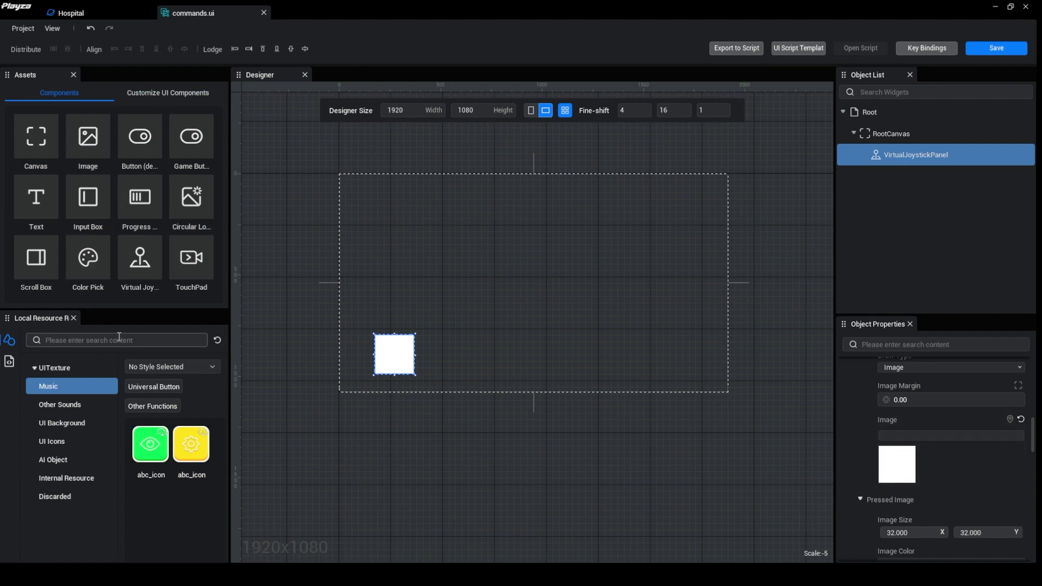
{"action": "left_click", "coordinate": [121, 340]}
Search resources for 'joy' and set the joystick's Image to UI_gta_joystick_move_02
{"action": "left_click", "coordinate": [54, 13]}
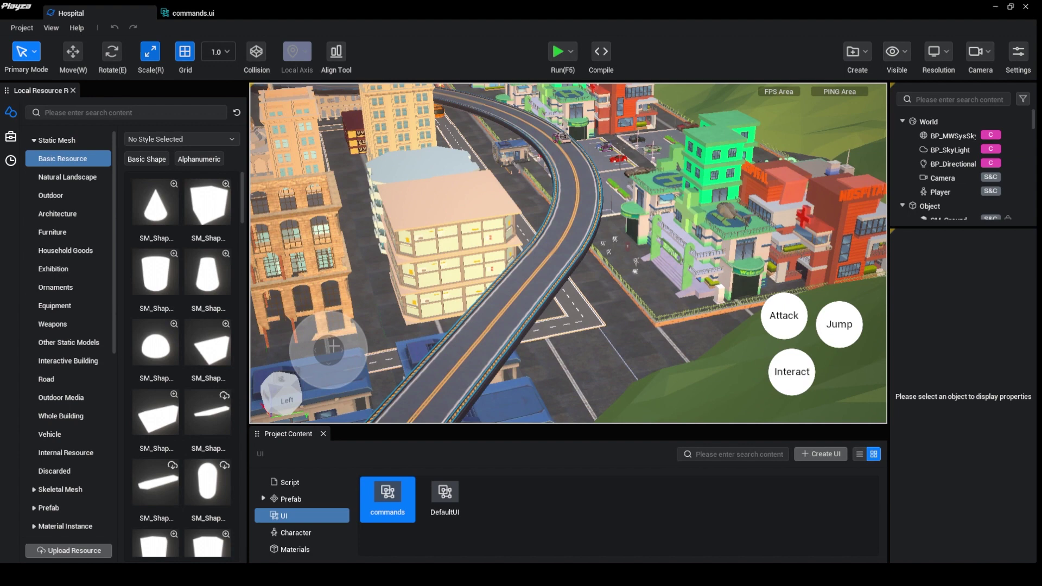
{"action": "left_click", "coordinate": [211, 12]}
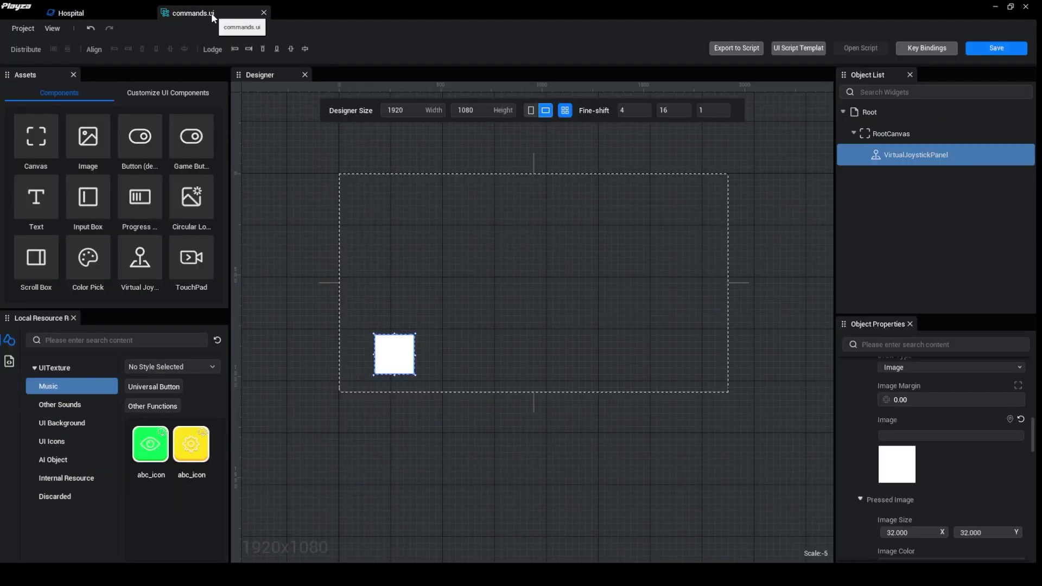
{"action": "left_click", "coordinate": [108, 337]}
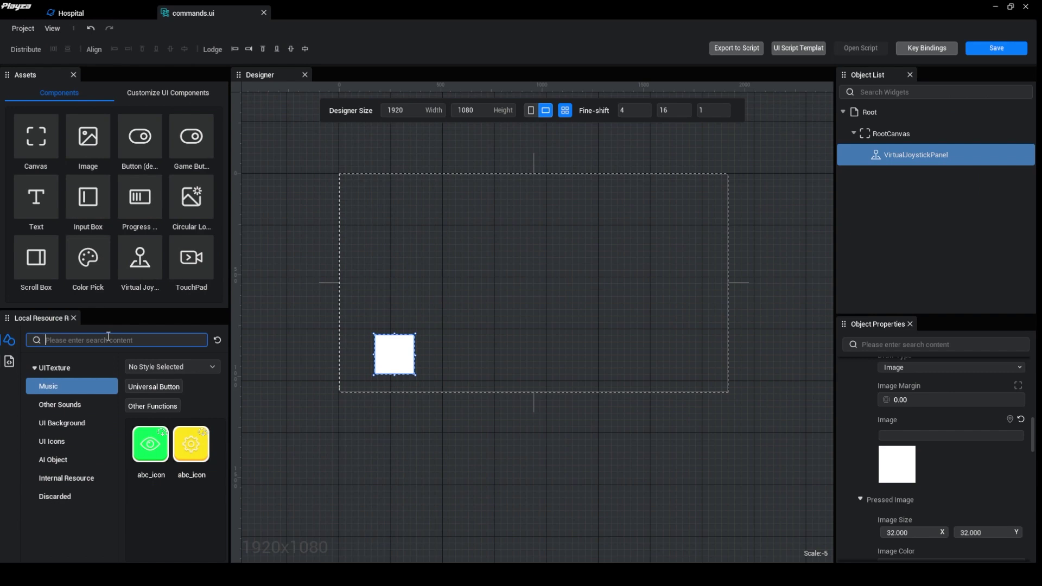
{"action": "type", "text": "joy"}
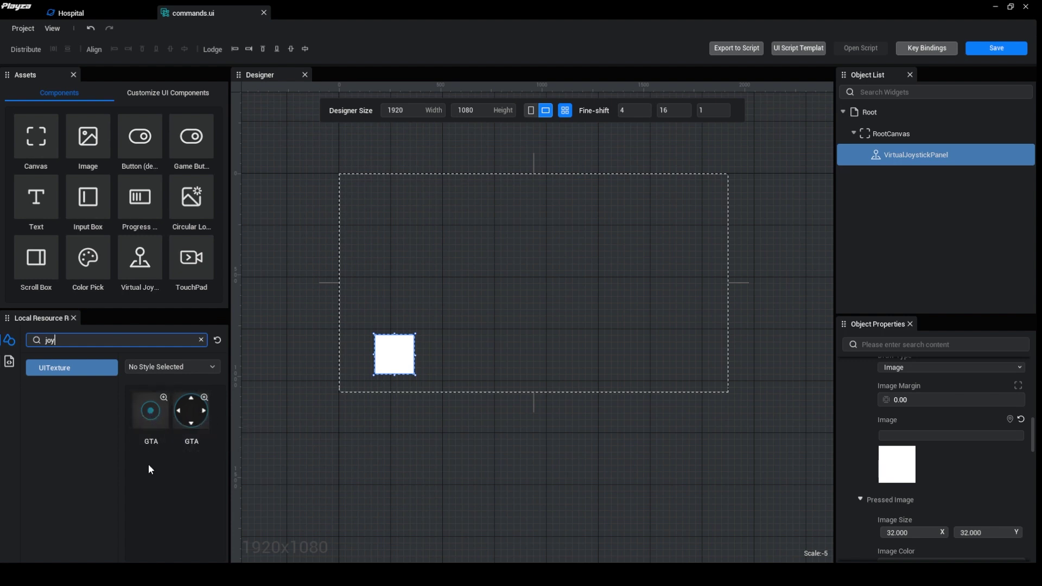
{"action": "left_click", "coordinate": [155, 422]}
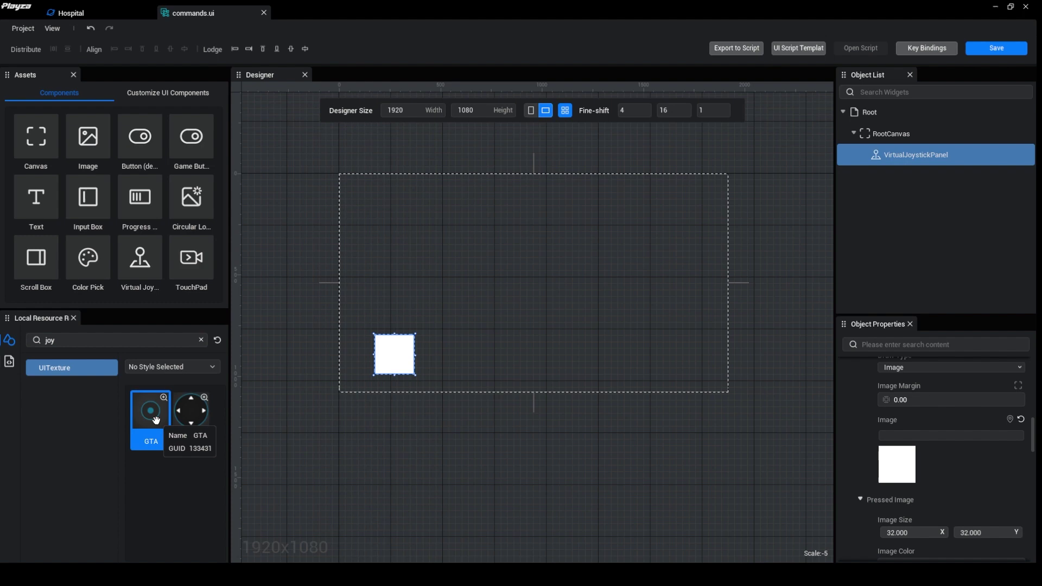
{"action": "left_click", "coordinate": [189, 409]}
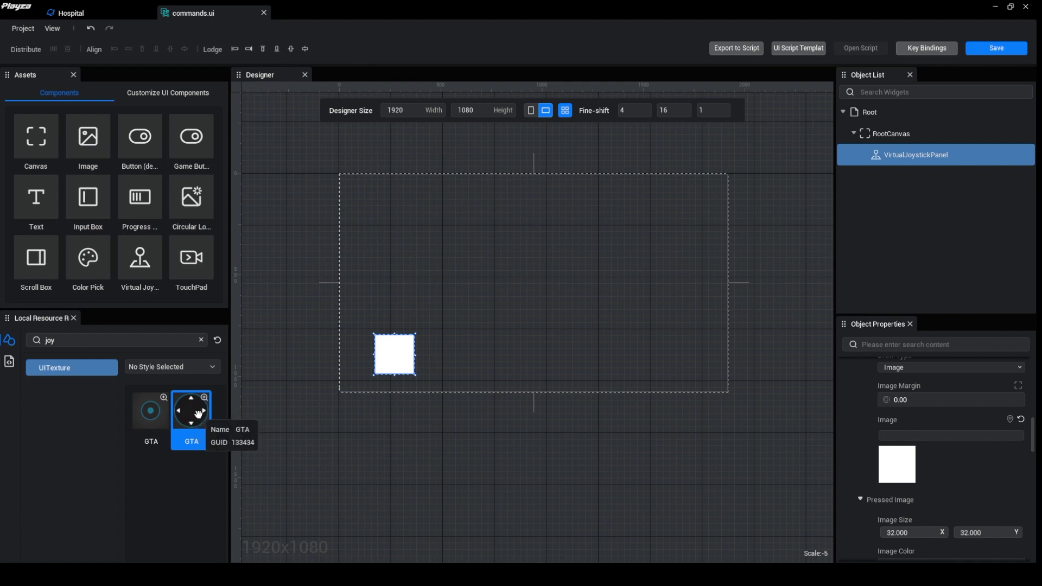
{"action": "left_click_drag", "start_coordinate": [199, 414], "coordinate": [905, 467]}
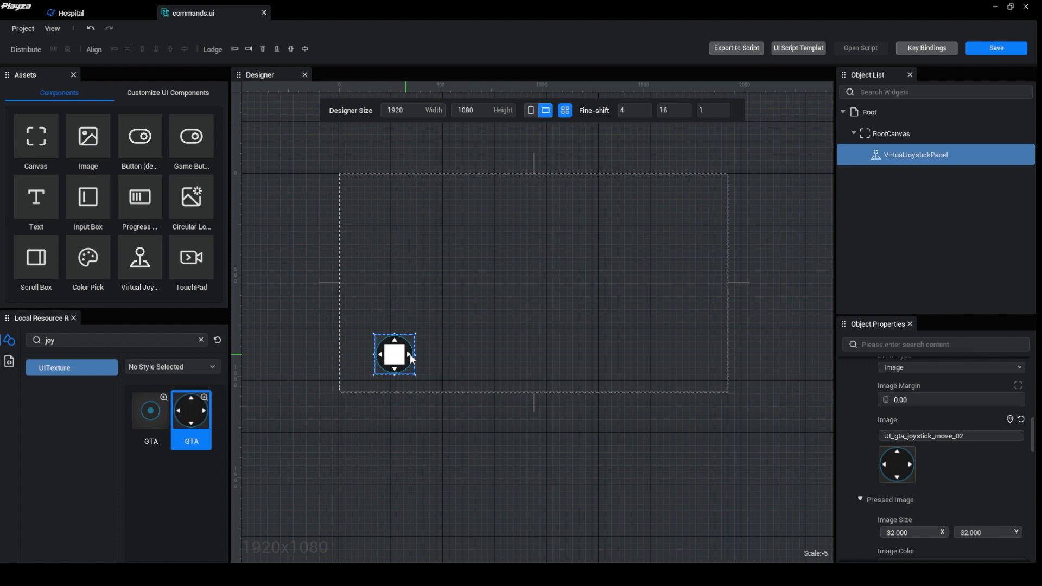
{"action": "left_click", "coordinate": [434, 366]}
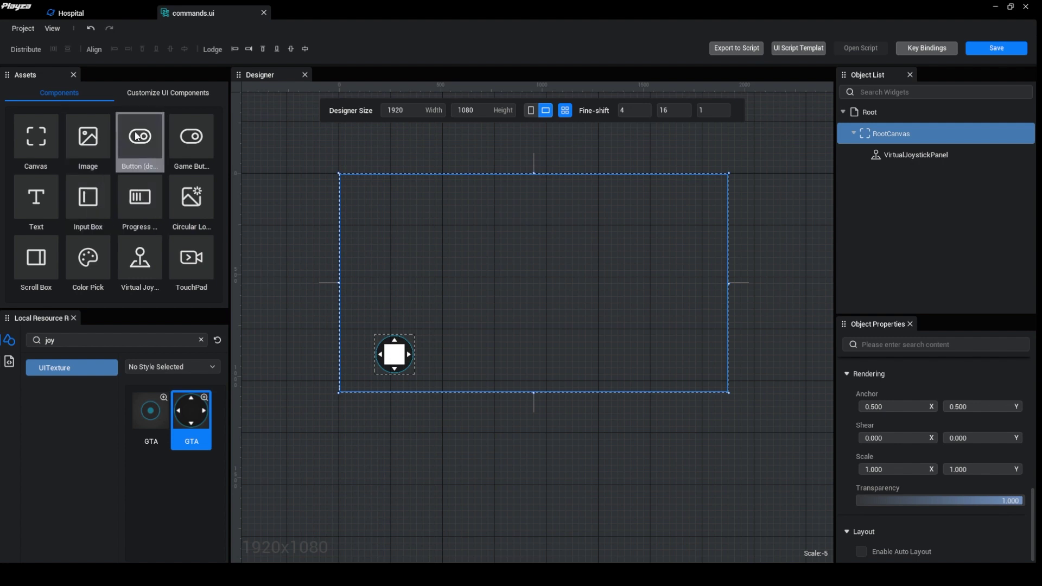
Add a default Button to the layout, delete it, and select the existing white button
{"action": "left_click_drag", "start_coordinate": [188, 141], "coordinate": [245, 184]}
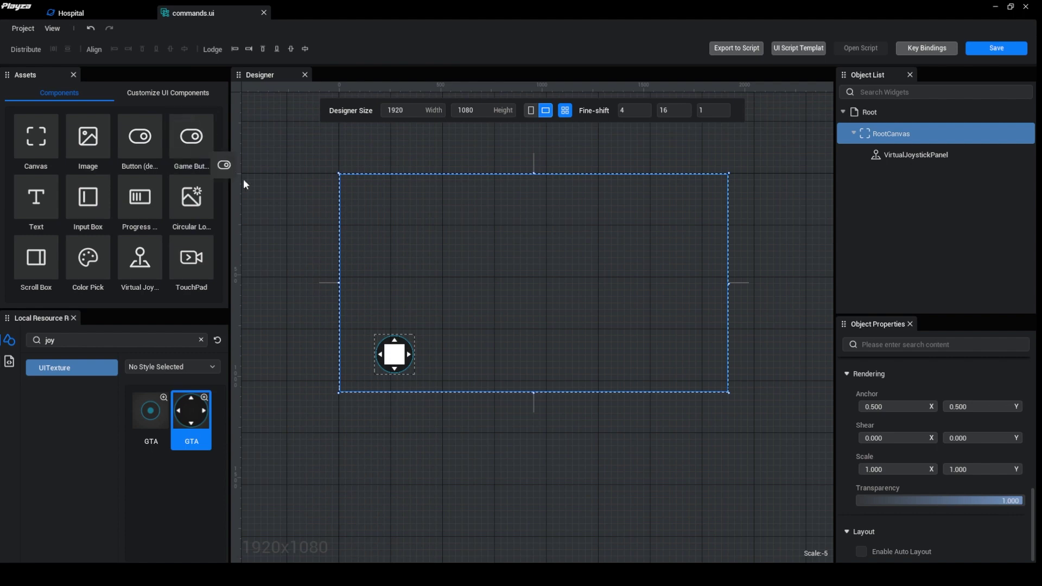
{"action": "left_click_drag", "start_coordinate": [679, 314], "coordinate": [679, 307]}
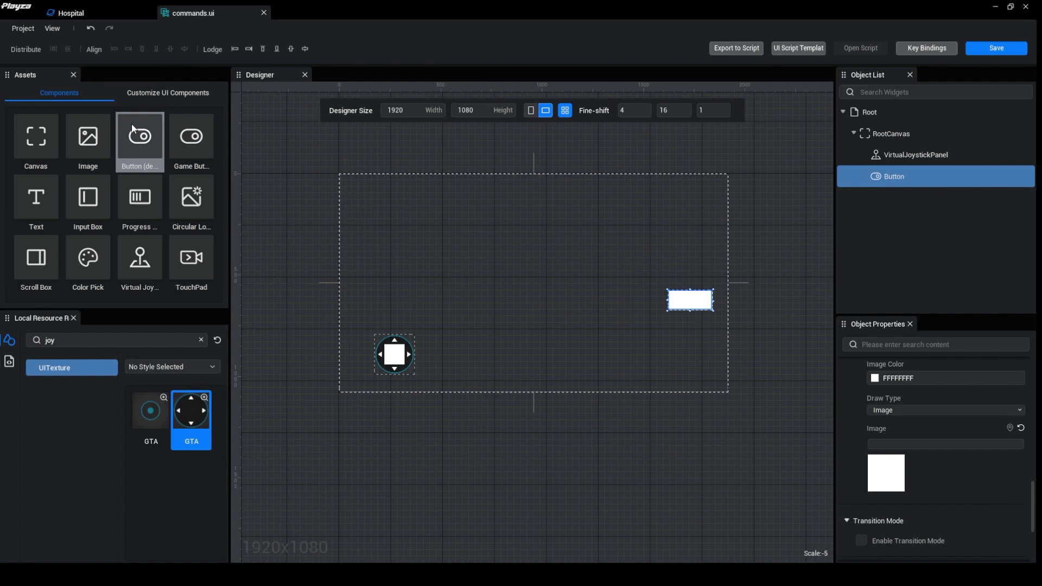
{"action": "left_click_drag", "start_coordinate": [140, 140], "coordinate": [602, 290]}
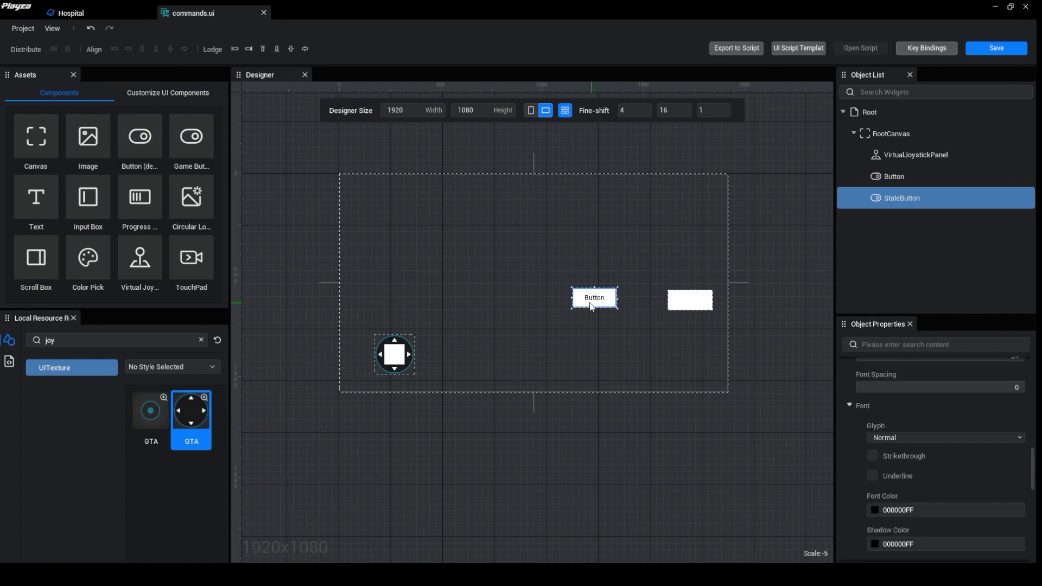
{"action": "key", "text": "Delete"}
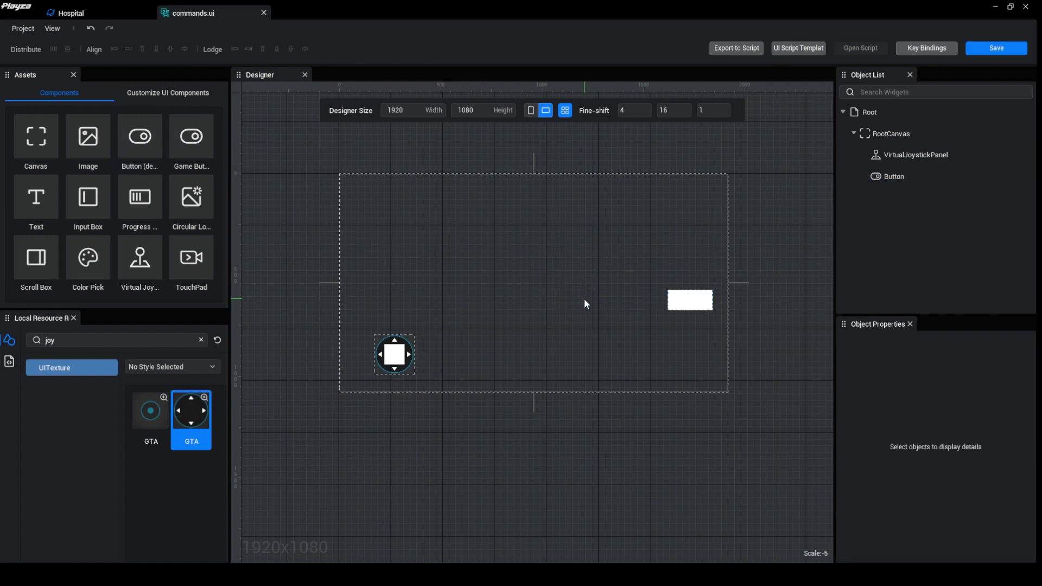
{"action": "left_click", "coordinate": [73, 13]}
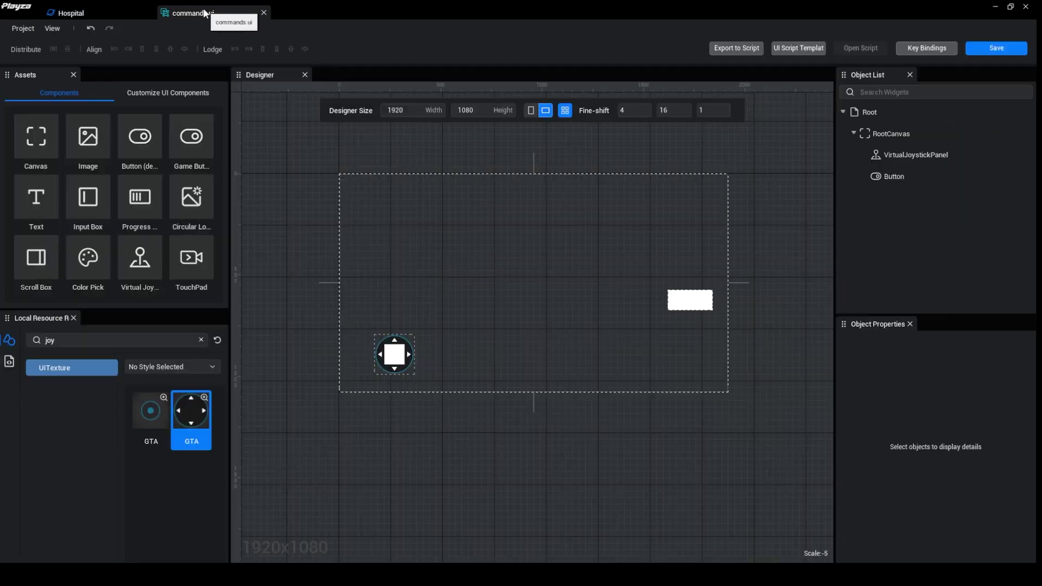
{"action": "left_click", "coordinate": [189, 13]}
{"action": "left_click", "coordinate": [697, 309]}
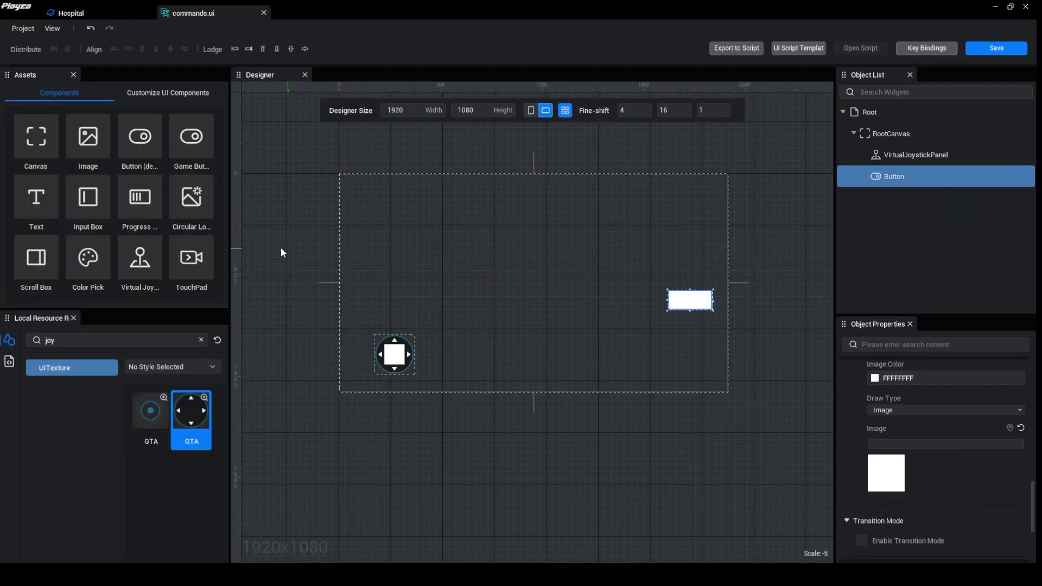
Add two Game Buttons below the first, giving three white buttons on the lower right
{"action": "left_click_drag", "start_coordinate": [187, 142], "coordinate": [632, 292]}
{"action": "left_click_drag", "start_coordinate": [634, 331], "coordinate": [635, 330]}
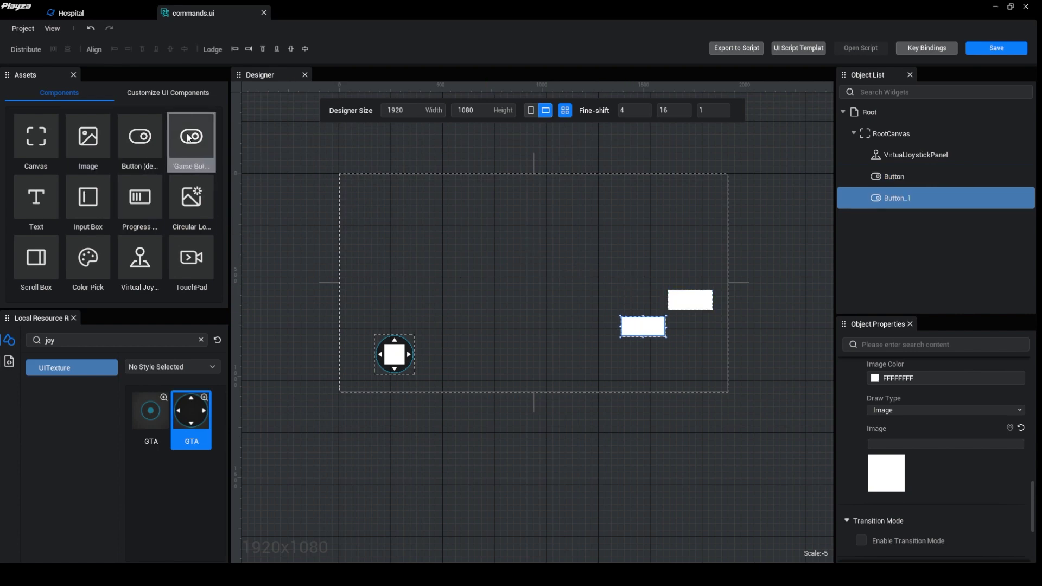
{"action": "left_click_drag", "start_coordinate": [191, 140], "coordinate": [621, 320]}
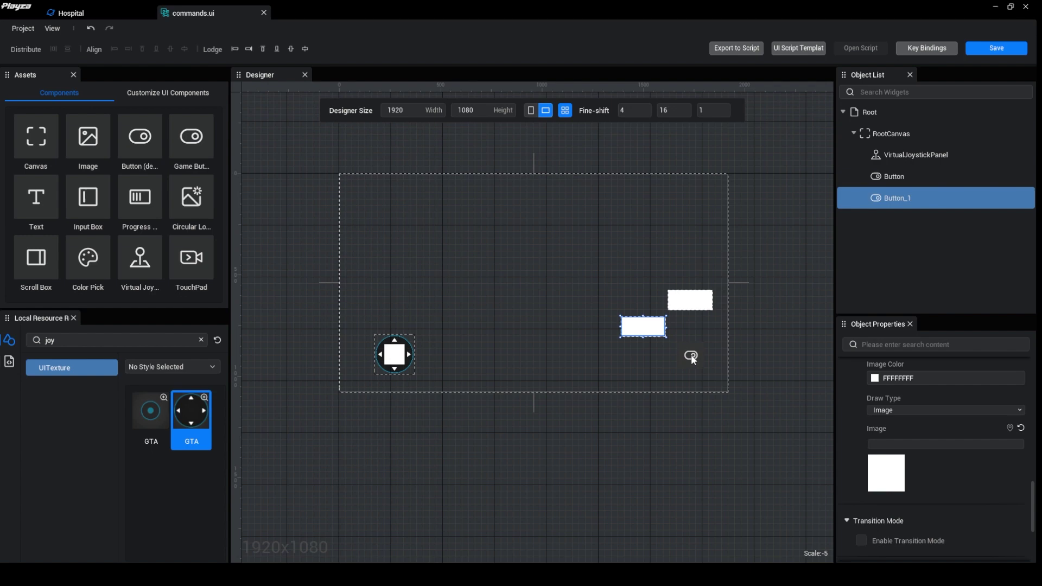
{"action": "left_click_drag", "start_coordinate": [693, 360], "coordinate": [694, 360]}
{"action": "left_click", "coordinate": [113, 9]}
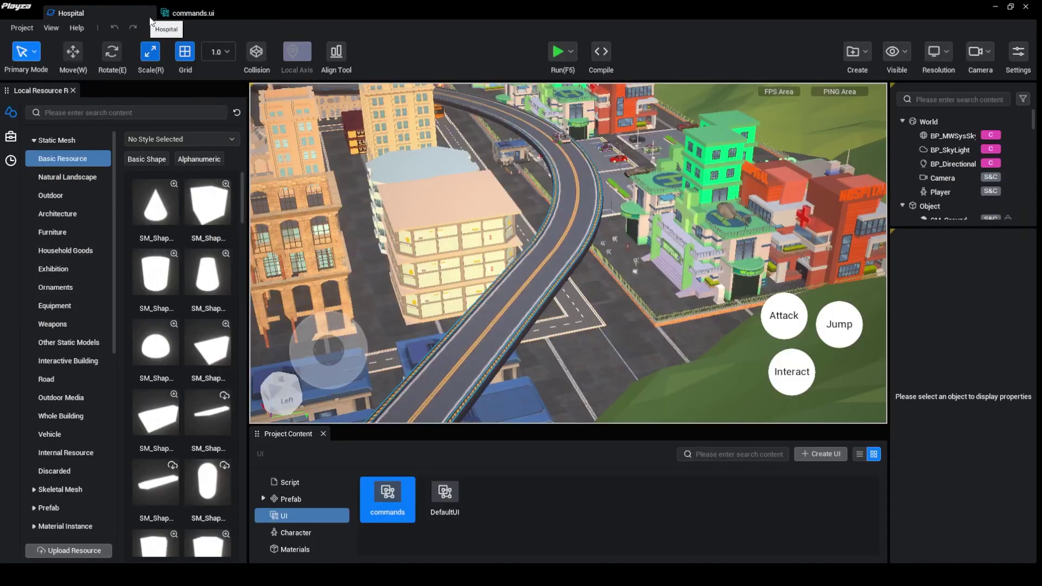
{"action": "left_click", "coordinate": [196, 13]}
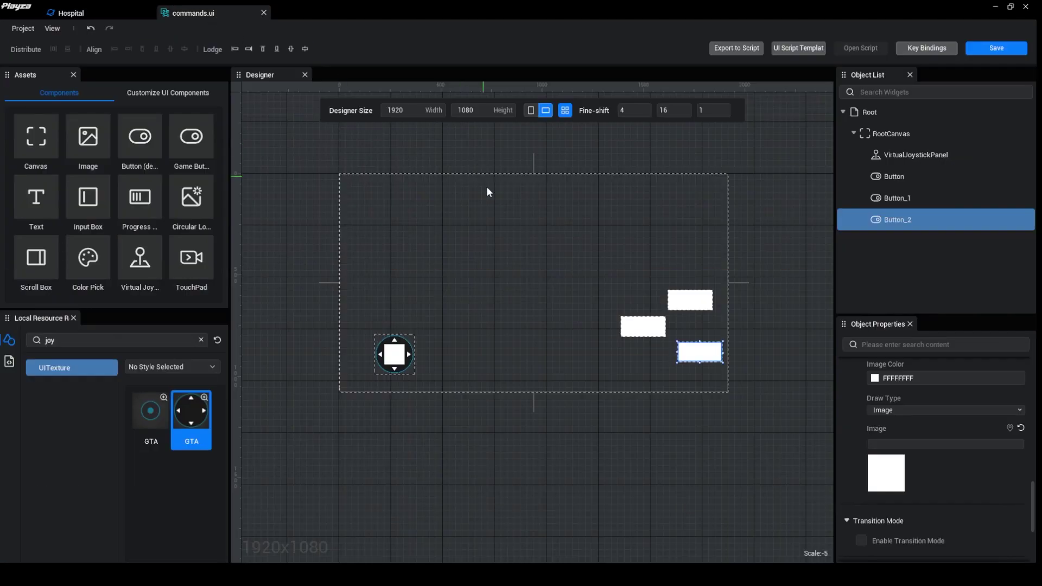
{"action": "left_click", "coordinate": [111, 14]}
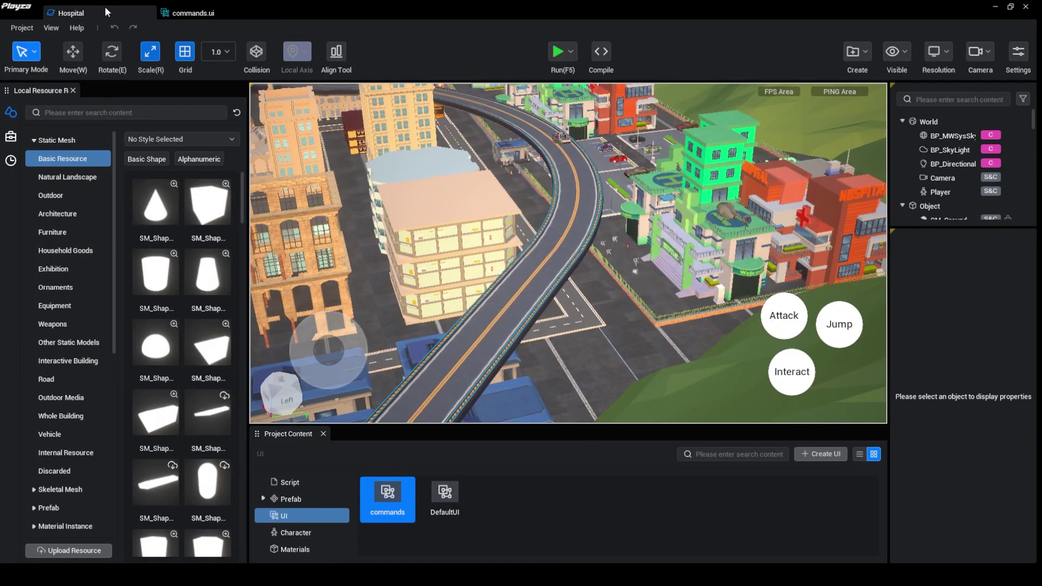
{"action": "left_click", "coordinate": [174, 13]}
{"action": "left_click", "coordinate": [131, 341]}
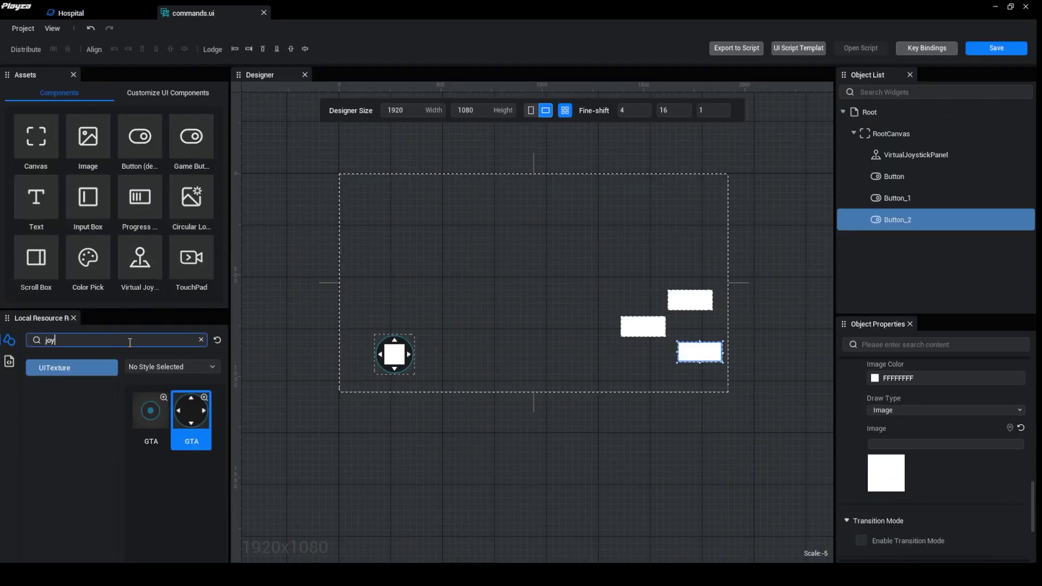
Search resources for 'atta' and apply UI_LS_button_Attack to the top-right button
{"action": "double_click", "coordinate": [50, 340]}
{"action": "type", "text": "atta"}
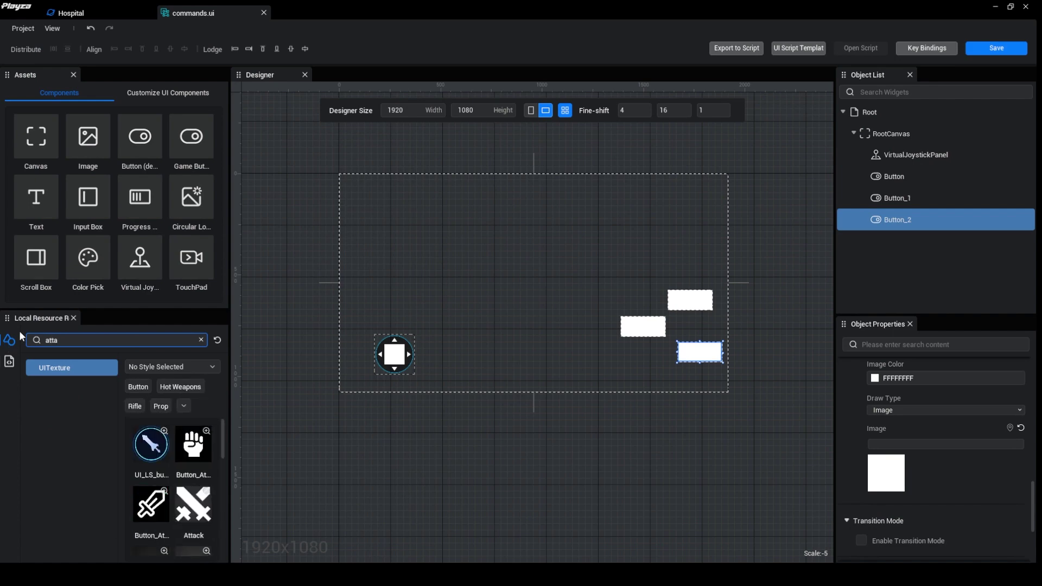
{"action": "scroll", "coordinate": [169, 481], "scroll_direction": "down", "scroll_amount": 2}
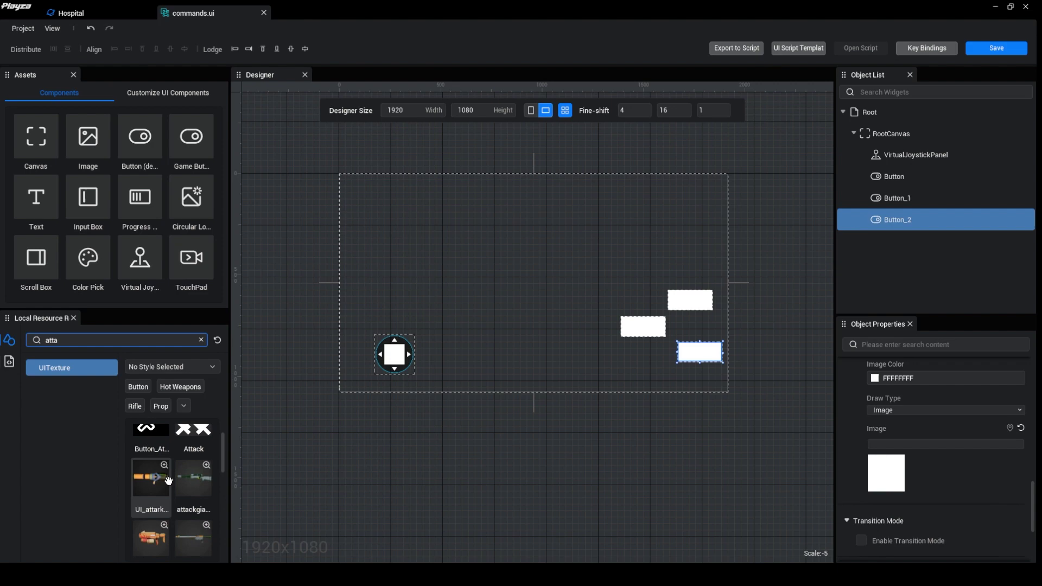
{"action": "scroll", "coordinate": [169, 481], "scroll_direction": "up", "scroll_amount": 3}
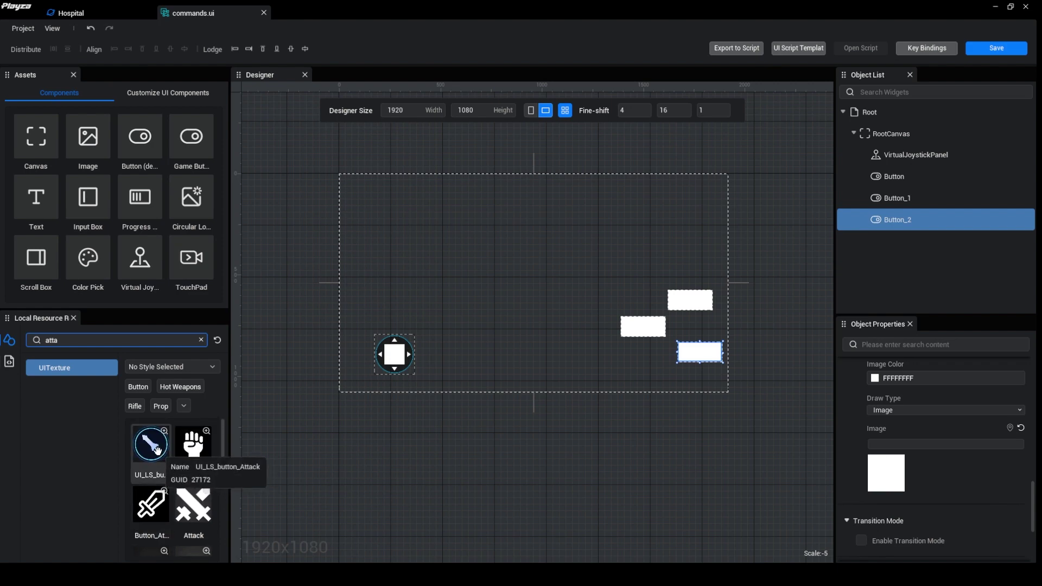
{"action": "left_click", "coordinate": [147, 448]}
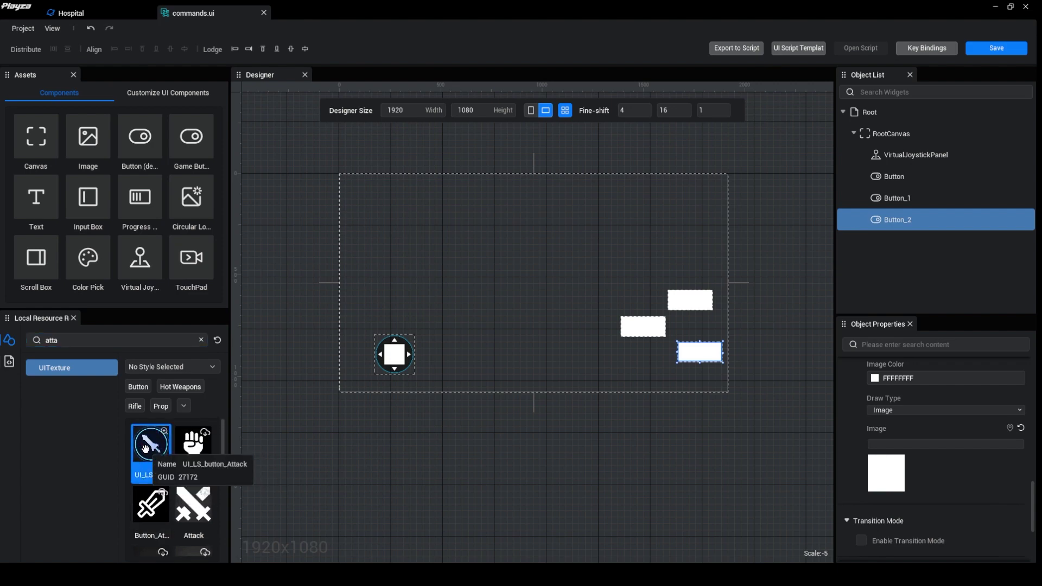
{"action": "left_click_drag", "start_coordinate": [145, 448], "coordinate": [704, 312]}
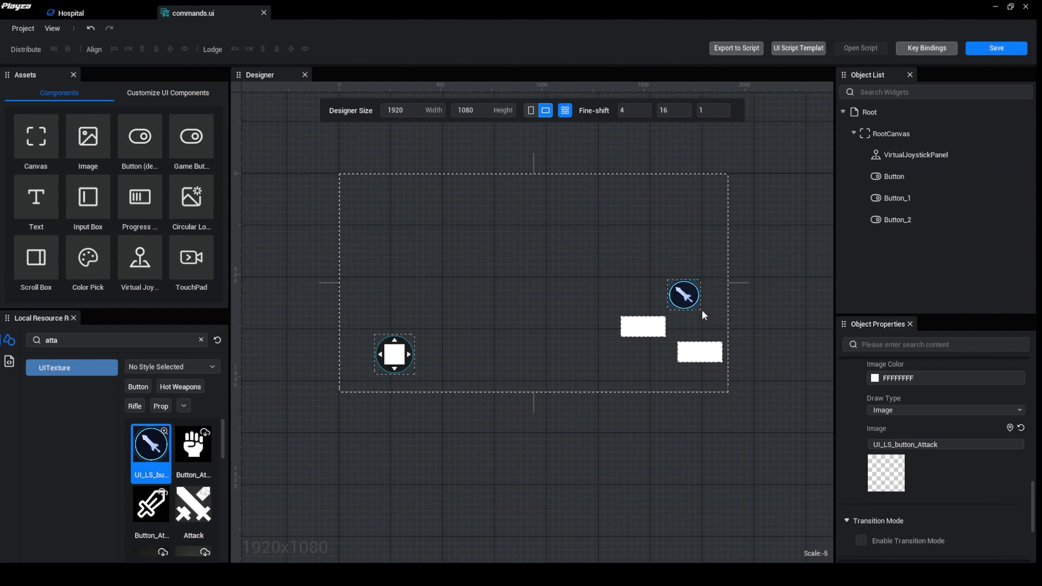
Shrink the attack button slightly by its corner handle
{"action": "left_click", "coordinate": [693, 304]}
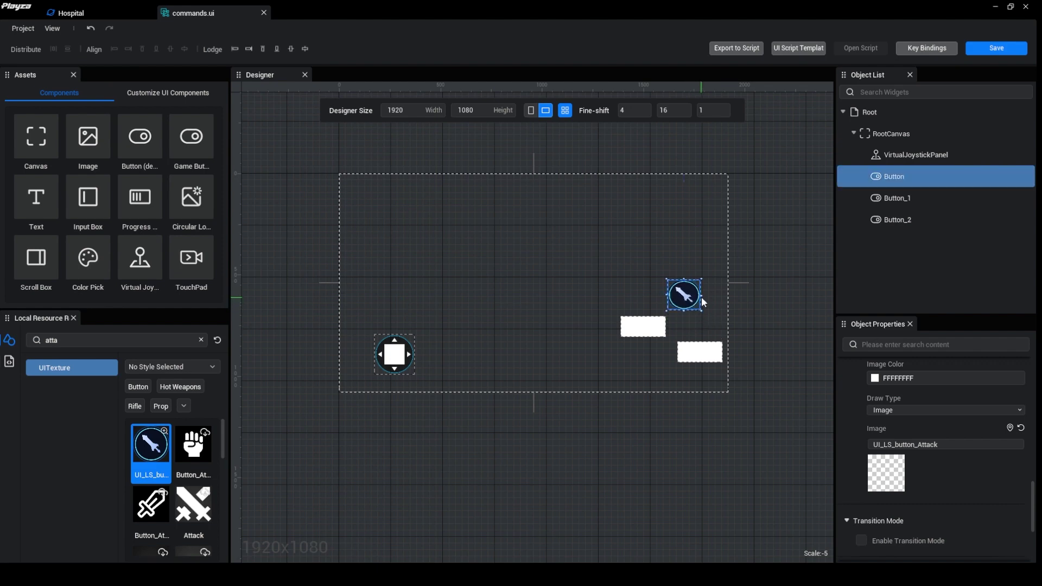
{"action": "left_click_drag", "start_coordinate": [701, 294], "coordinate": [697, 300]}
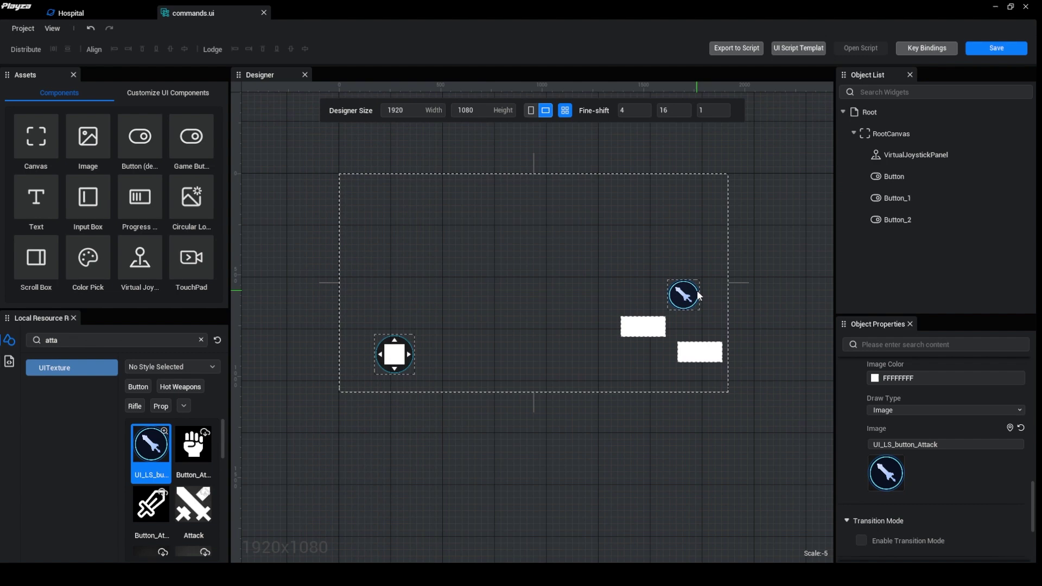
{"action": "left_click", "coordinate": [695, 299]}
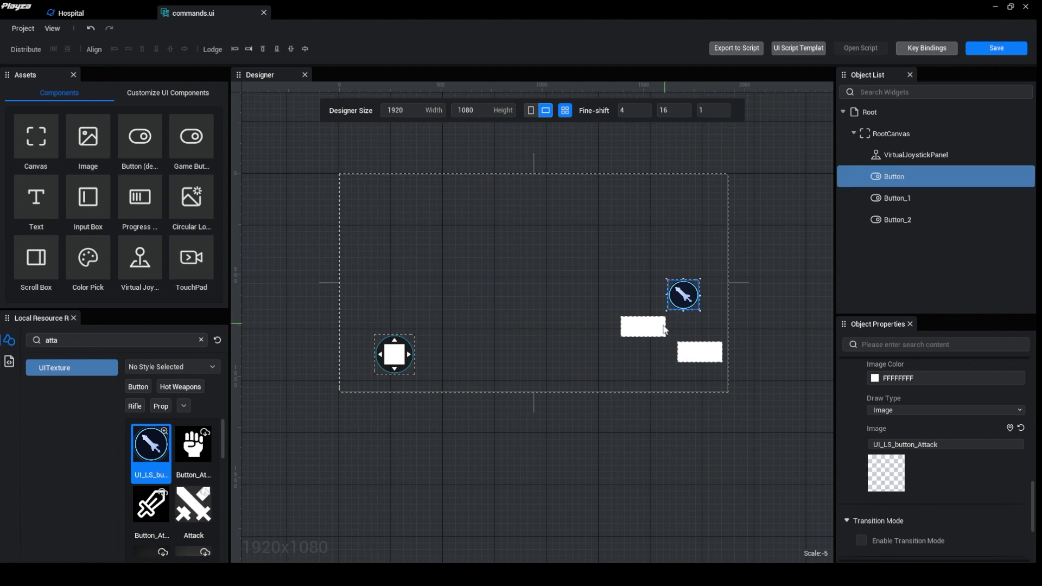
{"action": "left_click", "coordinate": [644, 326]}
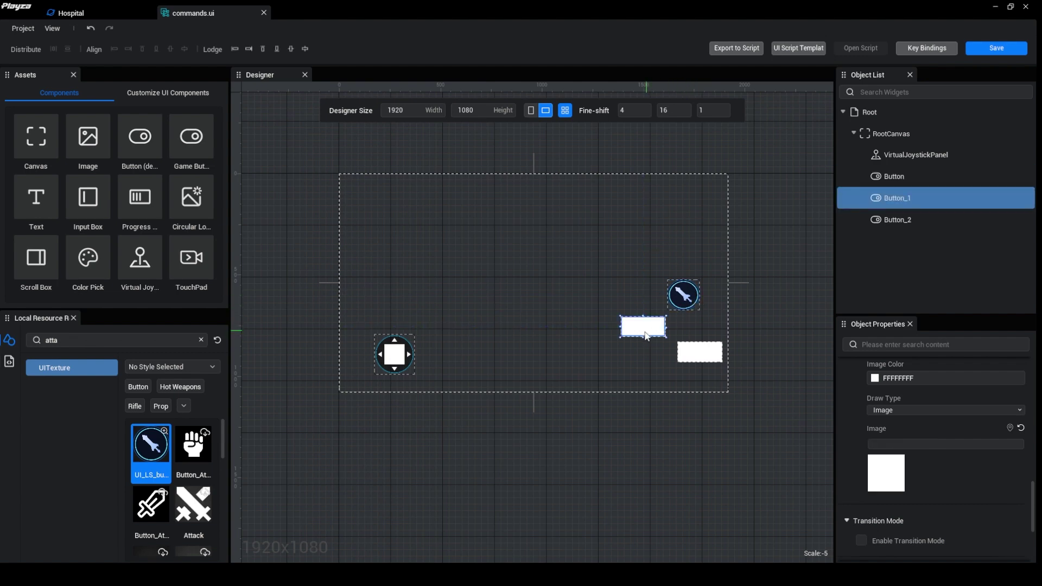
Search resources for 'jump' and apply UI_common_anime_icon_jump to the top-right button
{"action": "left_click", "coordinate": [72, 343]}
{"action": "type", "text": "jump"}
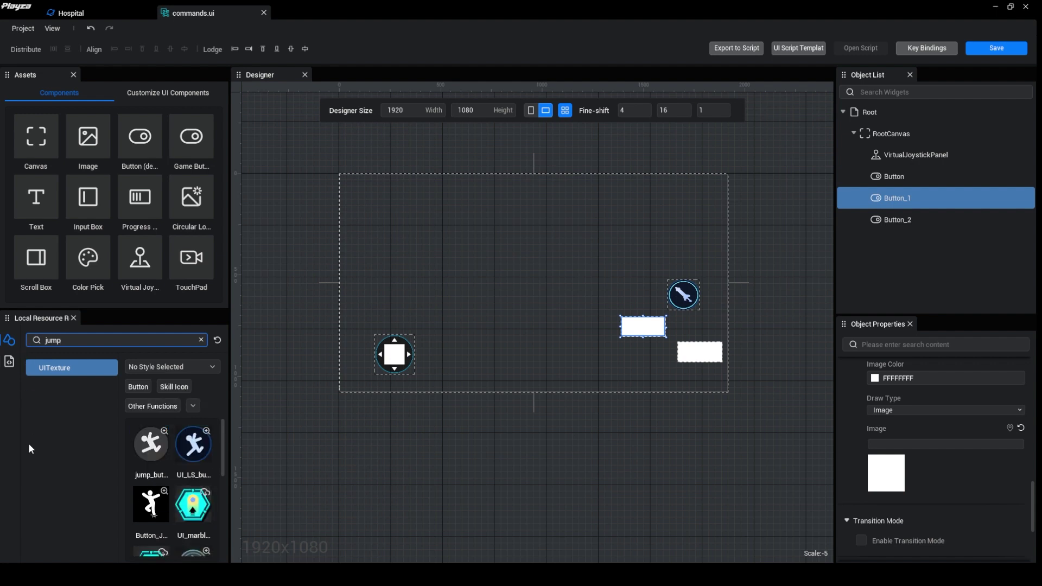
{"action": "scroll", "coordinate": [191, 489], "scroll_direction": "down", "scroll_amount": 3}
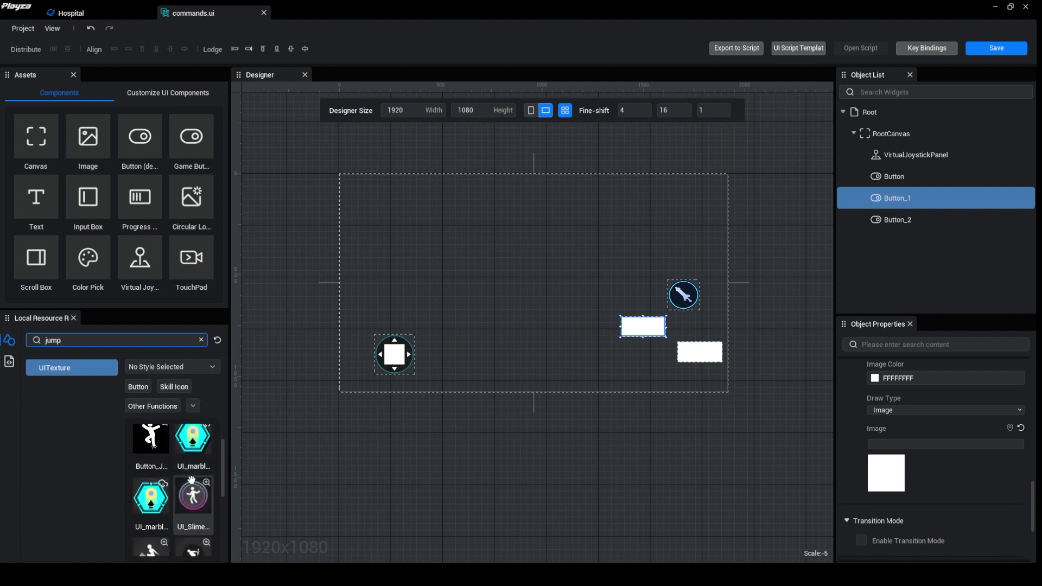
{"action": "scroll", "coordinate": [192, 485], "scroll_direction": "down", "scroll_amount": 1}
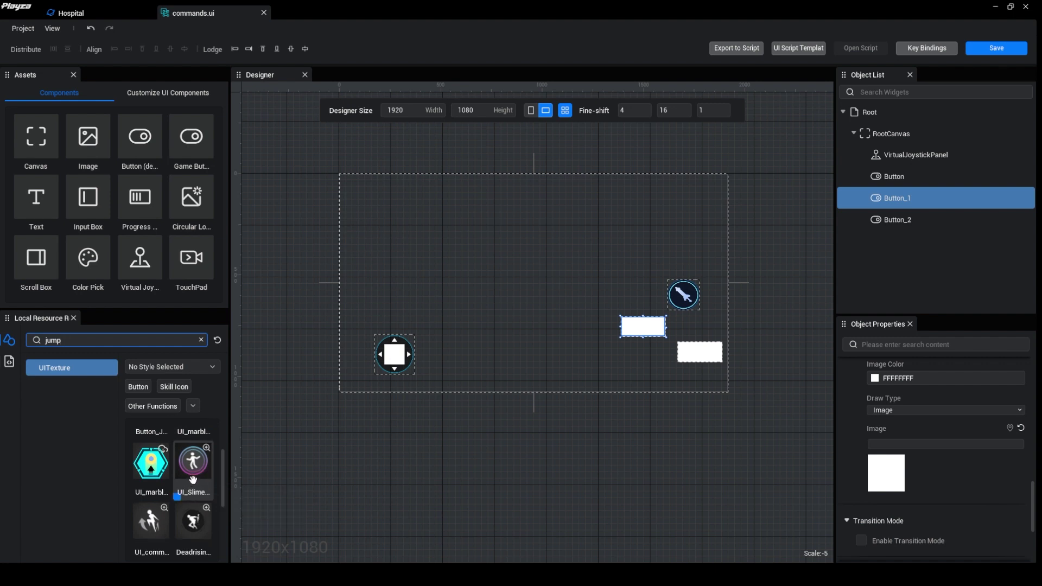
{"action": "left_click", "coordinate": [193, 480]}
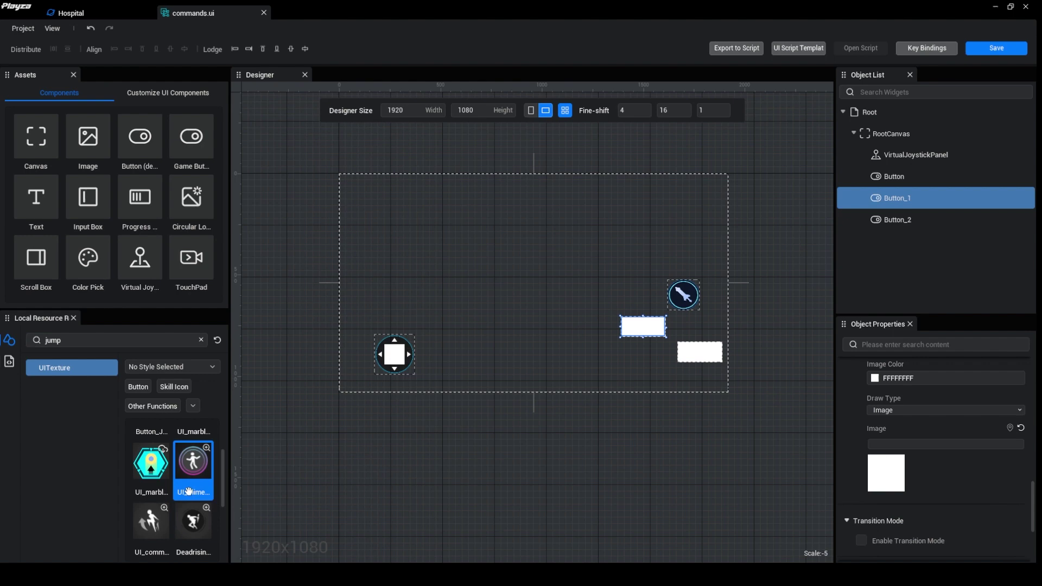
{"action": "left_click", "coordinate": [192, 521]}
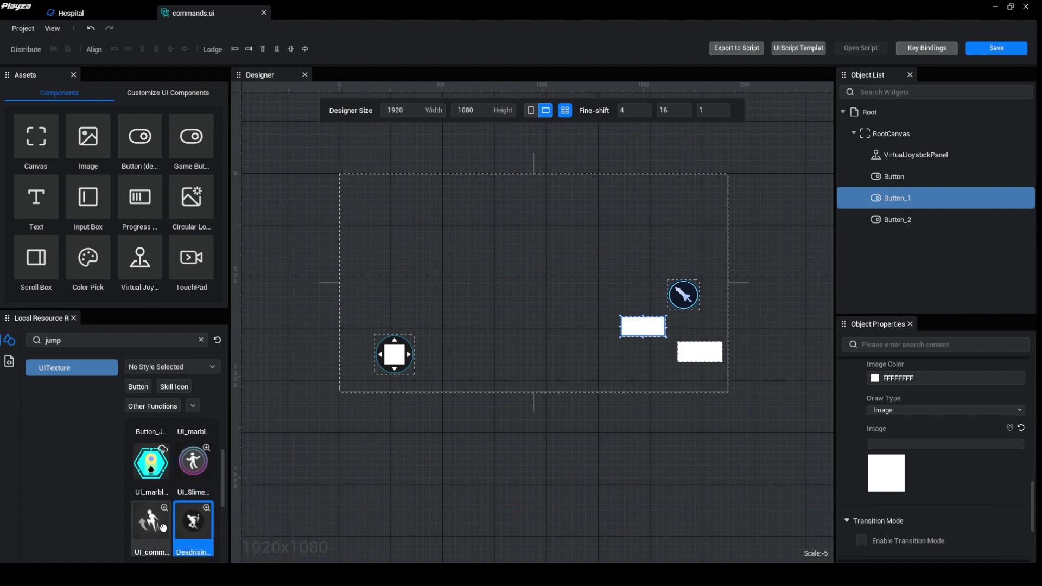
{"action": "left_click_drag", "start_coordinate": [162, 528], "coordinate": [695, 312]}
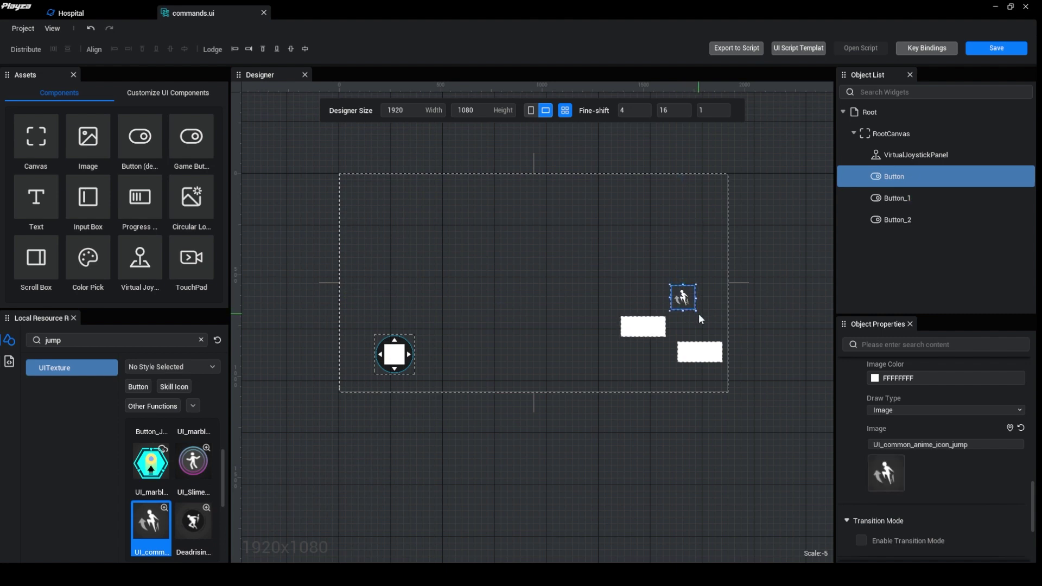
{"action": "left_click", "coordinate": [698, 315]}
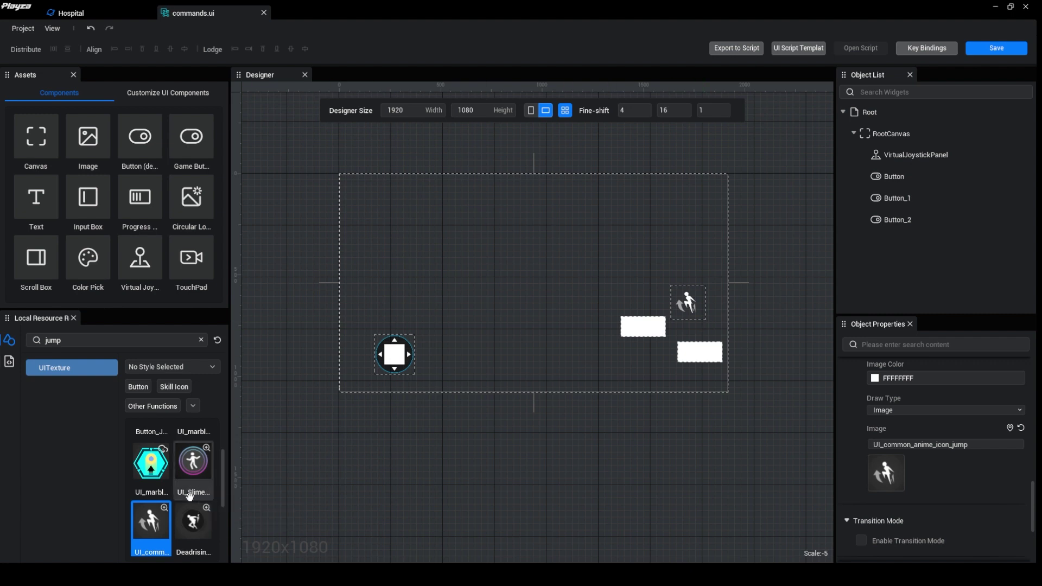
Apply UI_Deadrising_btn_jump to the middle button Button_1 and enlarge it
{"action": "left_click", "coordinate": [200, 520]}
{"action": "scroll", "coordinate": [201, 520], "scroll_direction": "down", "scroll_amount": 2}
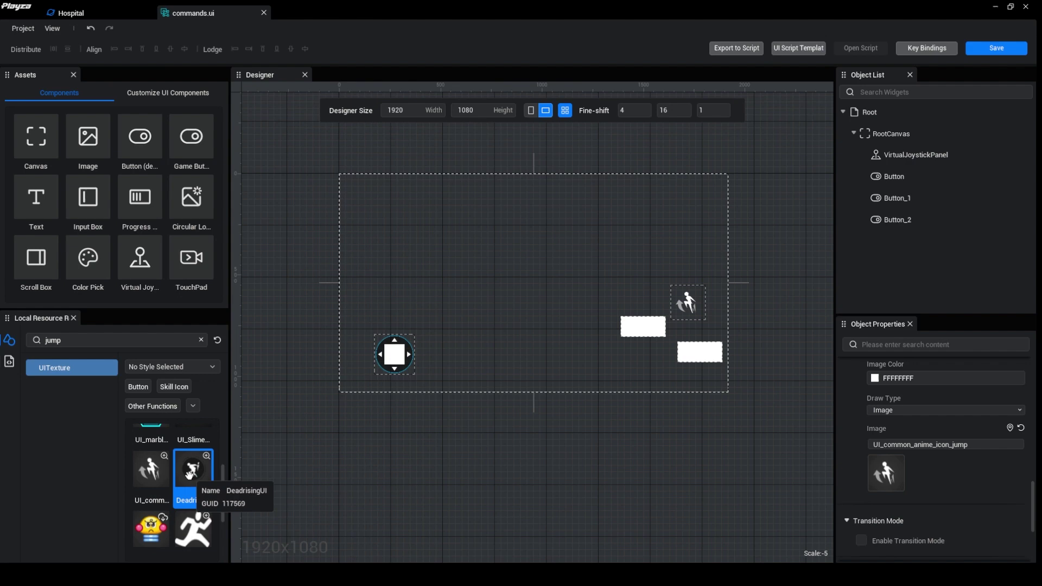
{"action": "left_click_drag", "start_coordinate": [189, 476], "coordinate": [648, 329]}
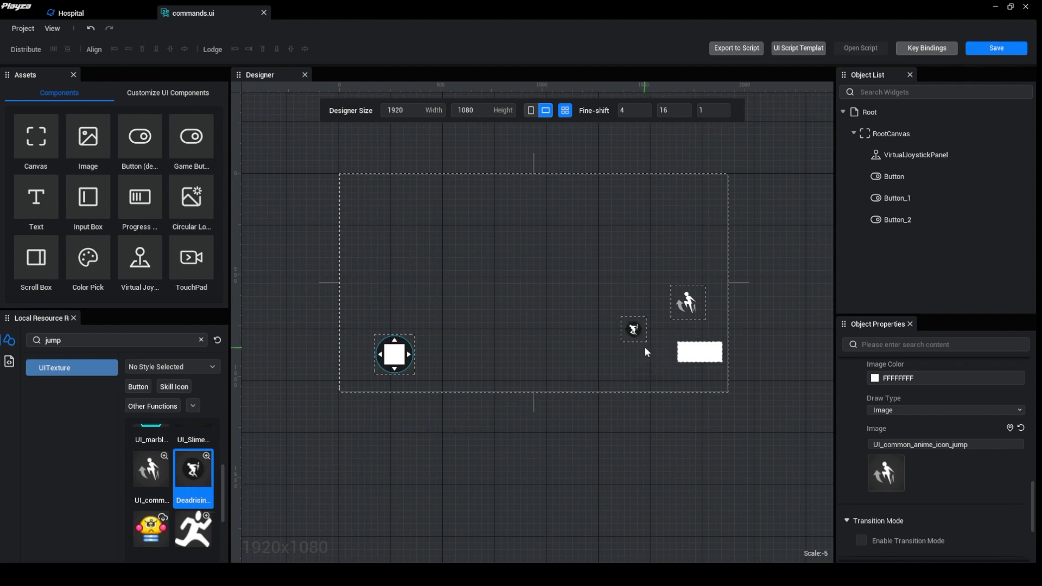
{"action": "left_click", "coordinate": [637, 331]}
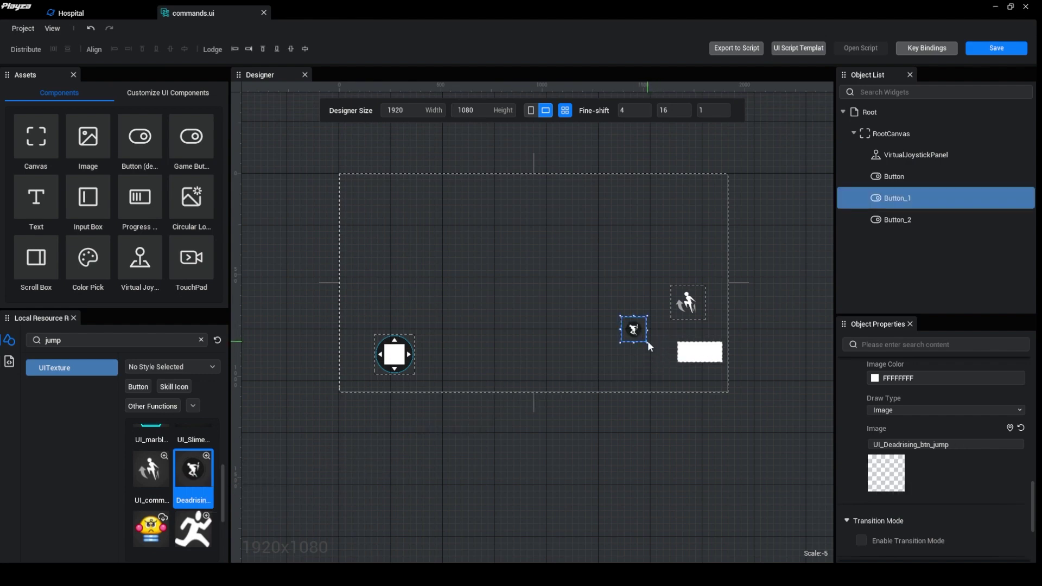
{"action": "left_click", "coordinate": [651, 349]}
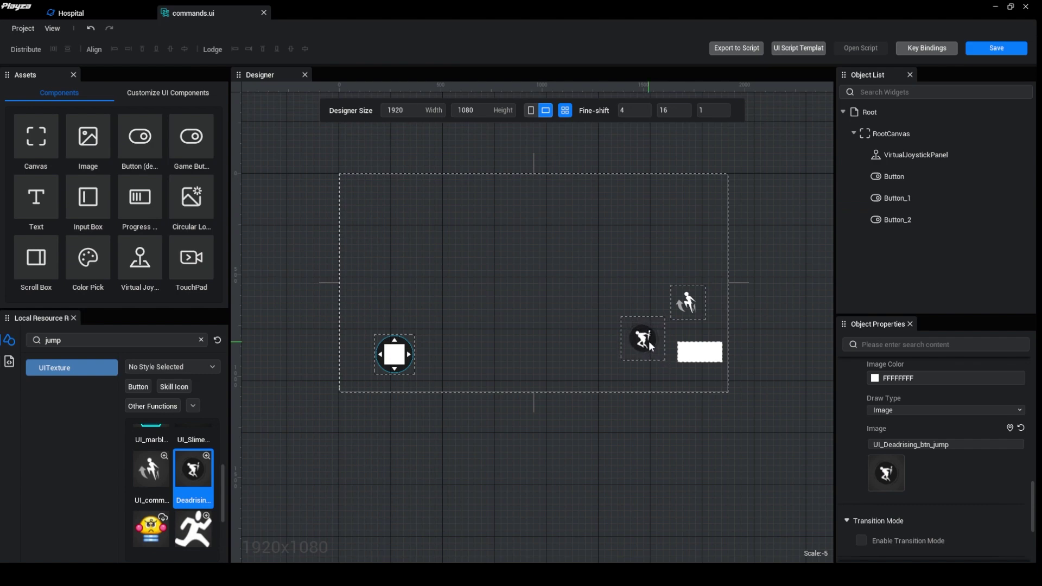
{"action": "left_click", "coordinate": [646, 337]}
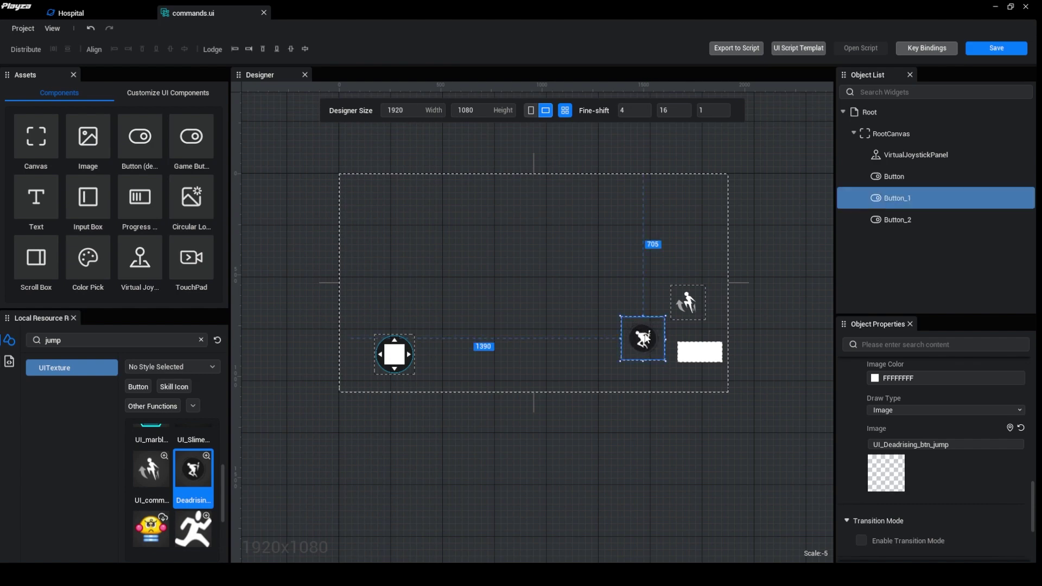
{"action": "left_click", "coordinate": [654, 365]}
{"action": "left_click", "coordinate": [690, 356]}
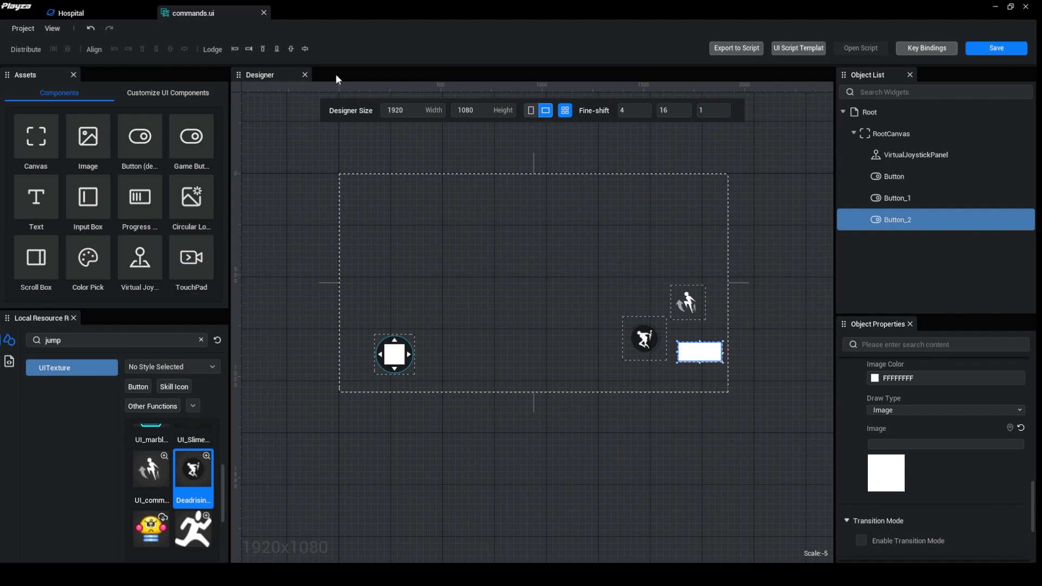
Search resources for 'inte' and apply UI_common_default_interactive to Button_2
{"action": "left_click", "coordinate": [125, 12]}
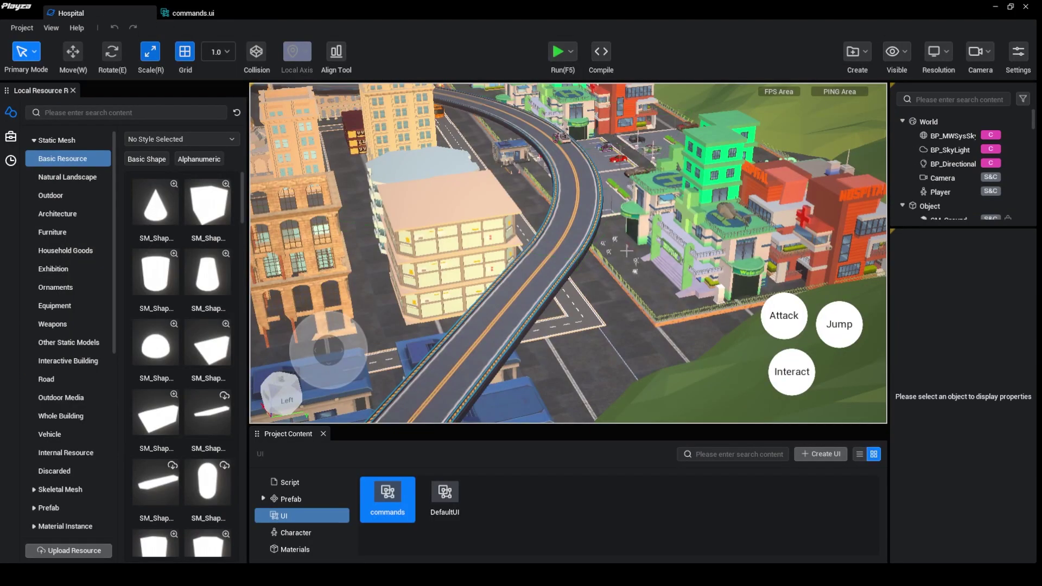
{"action": "left_click", "coordinate": [220, 11]}
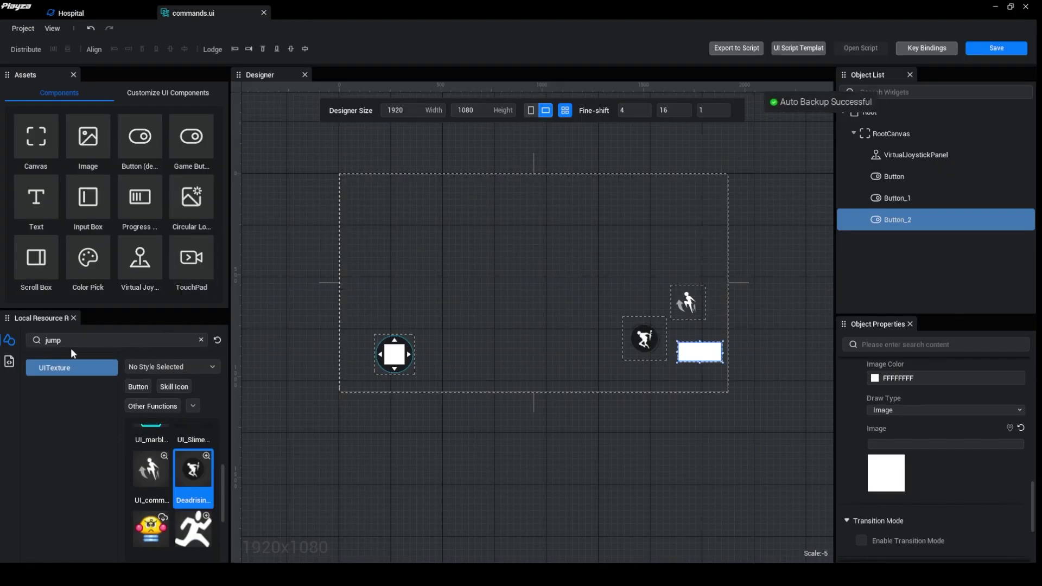
{"action": "left_click_drag", "start_coordinate": [62, 340], "coordinate": [34, 346]}
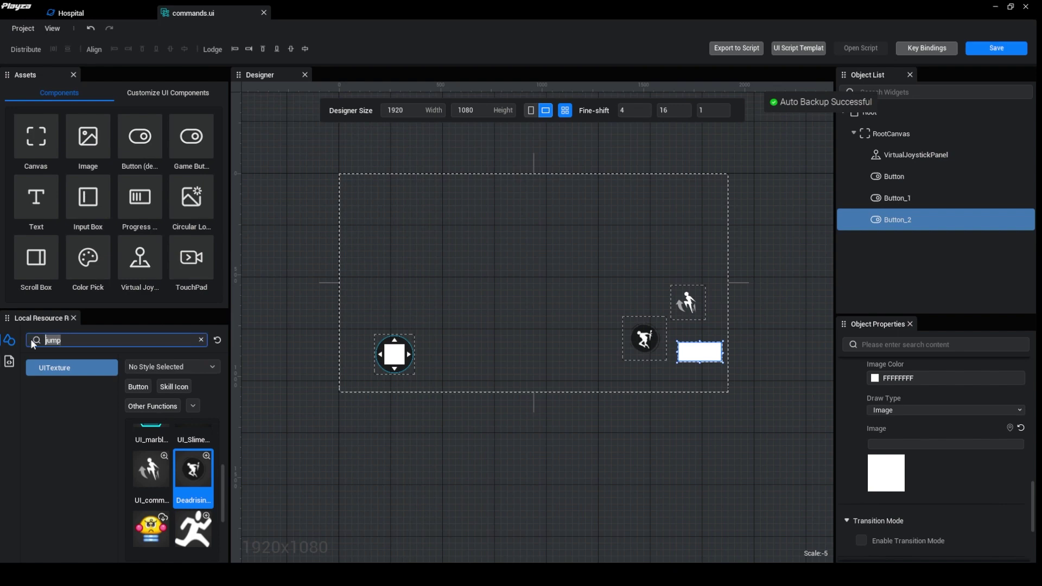
{"action": "type", "text": "inter"}
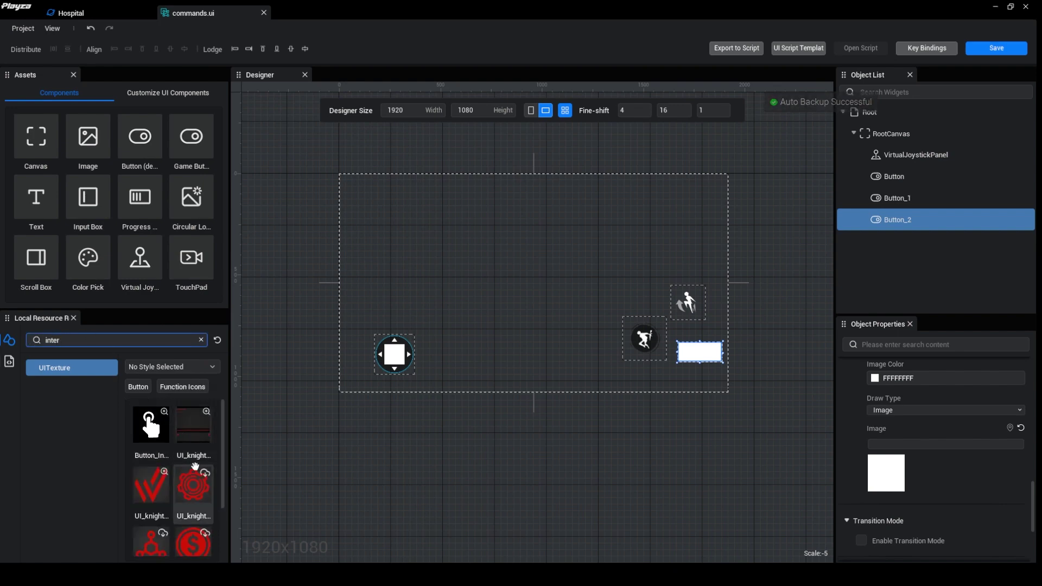
{"action": "scroll", "coordinate": [184, 472], "scroll_direction": "down", "scroll_amount": 3}
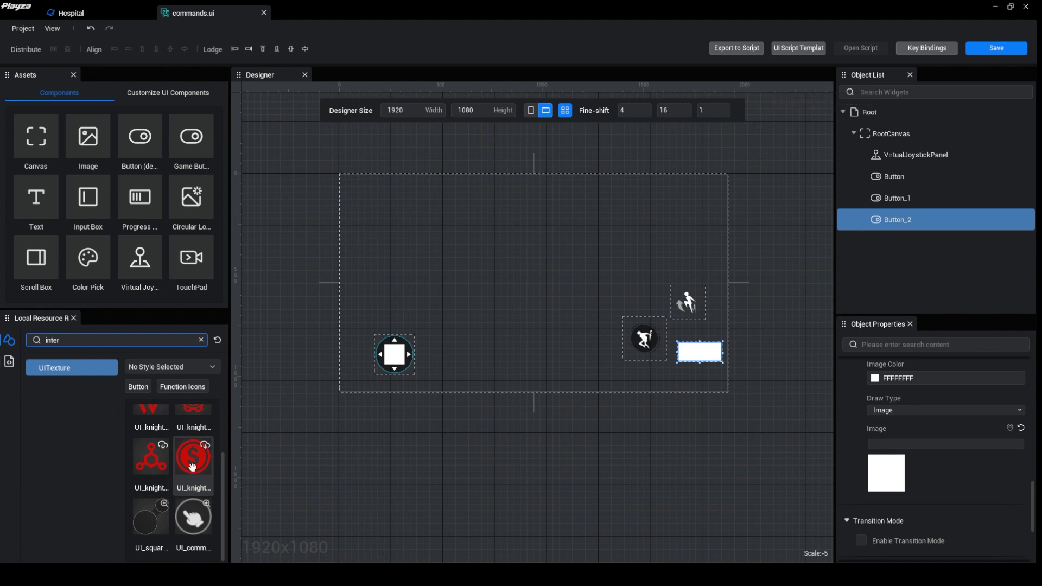
{"action": "left_click", "coordinate": [196, 521]}
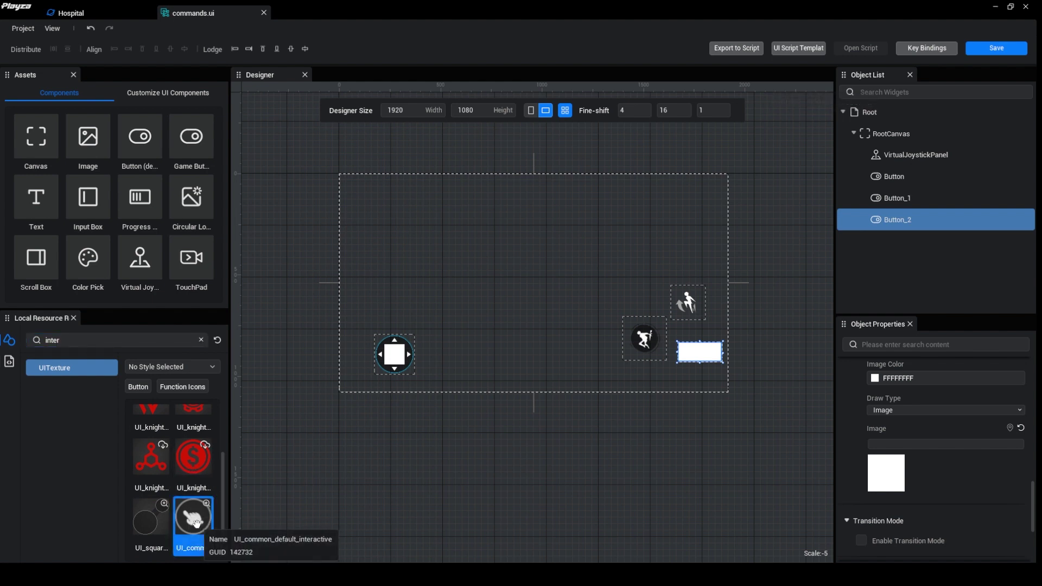
{"action": "scroll", "coordinate": [188, 485], "scroll_direction": "up", "scroll_amount": 1}
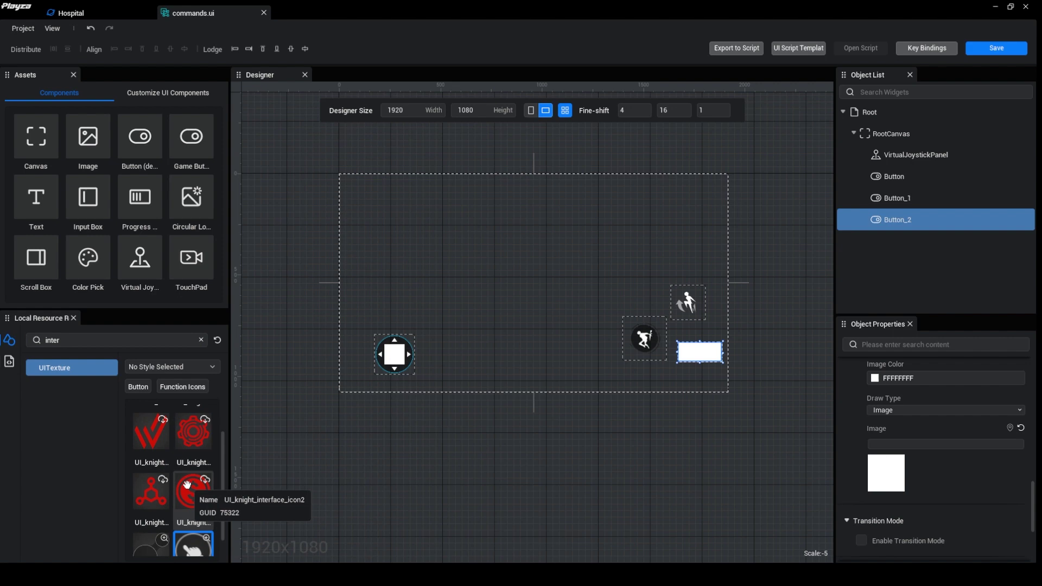
{"action": "scroll", "coordinate": [187, 484], "scroll_direction": "up", "scroll_amount": 2}
{"action": "scroll", "coordinate": [187, 485], "scroll_direction": "down", "scroll_amount": 3}
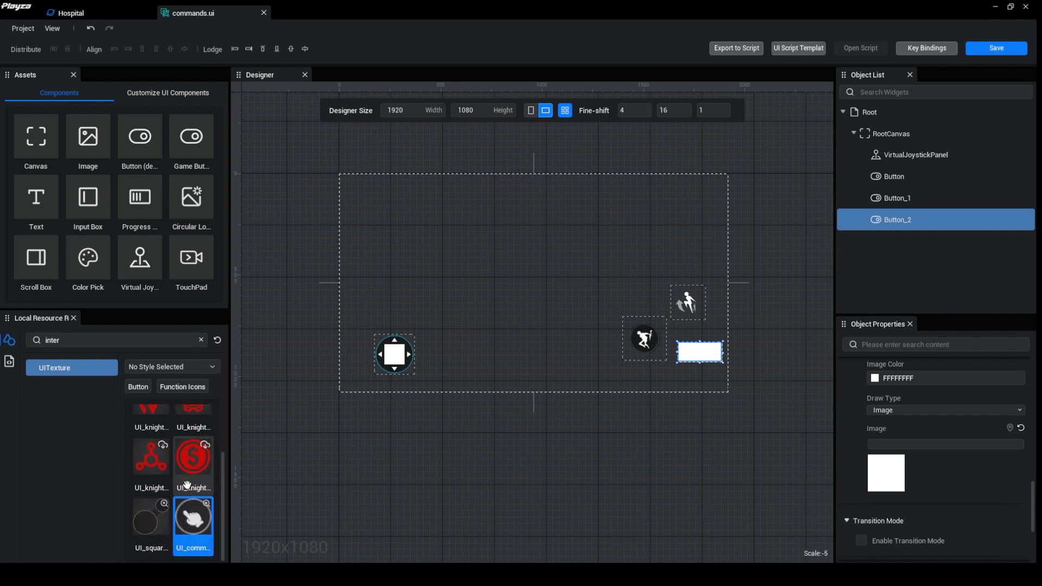
{"action": "left_click_drag", "start_coordinate": [194, 521], "coordinate": [690, 357]}
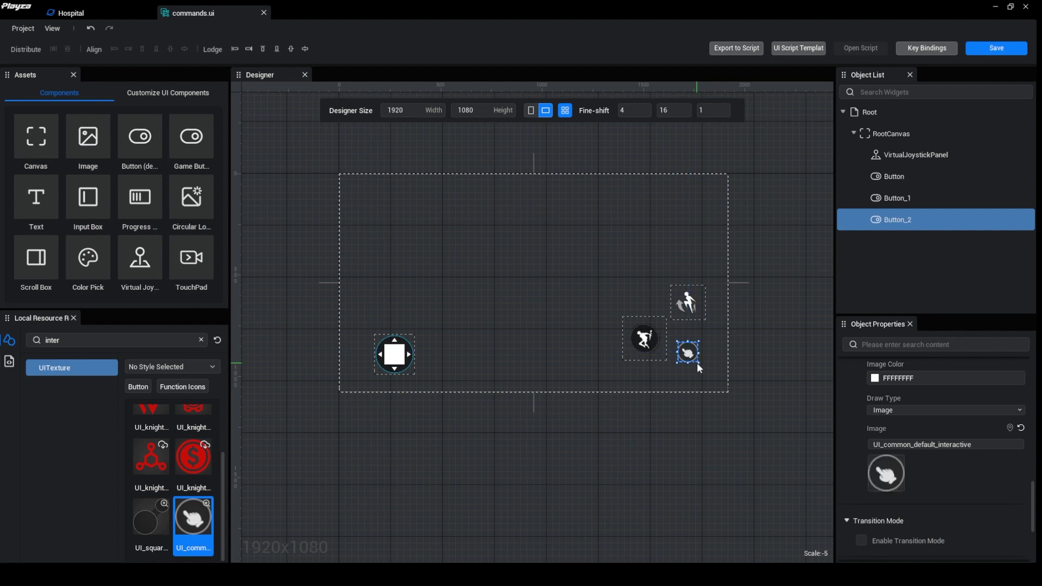
Enlarge the hand-icon Button_2 slightly by its corner handle
{"action": "left_click", "coordinate": [703, 370]}
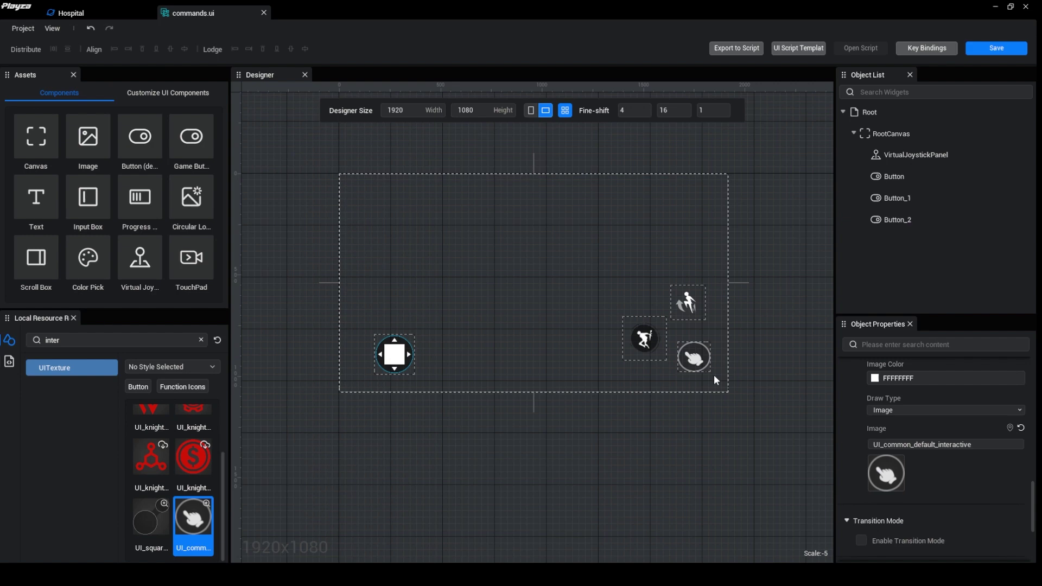
{"action": "left_click_drag", "start_coordinate": [716, 378], "coordinate": [717, 380]}
{"action": "left_click", "coordinate": [656, 379]}
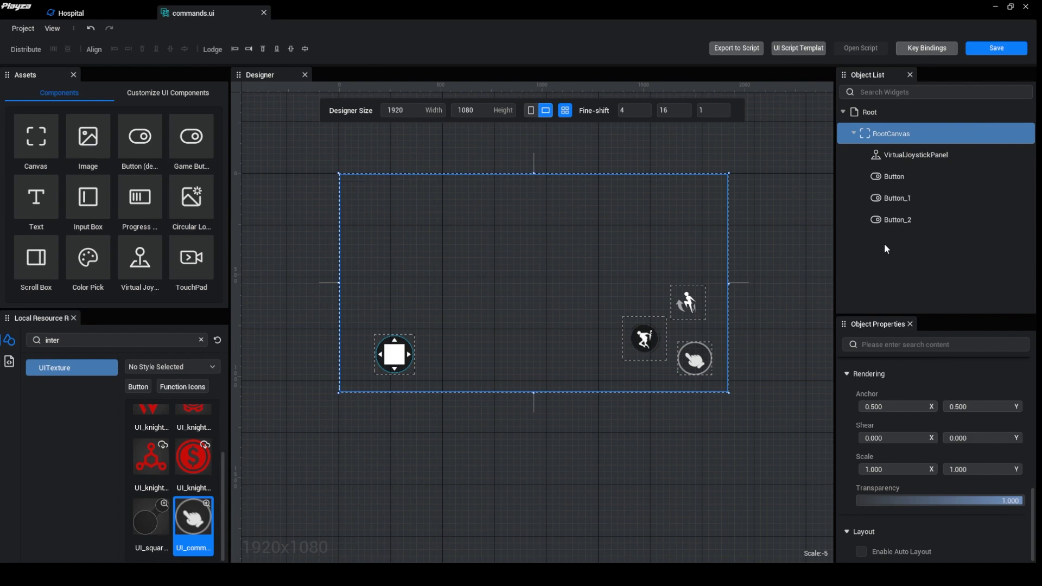
Save the commands UI and place it into the Hospital scene's World outliner
{"action": "key", "text": "ctrl+s"}
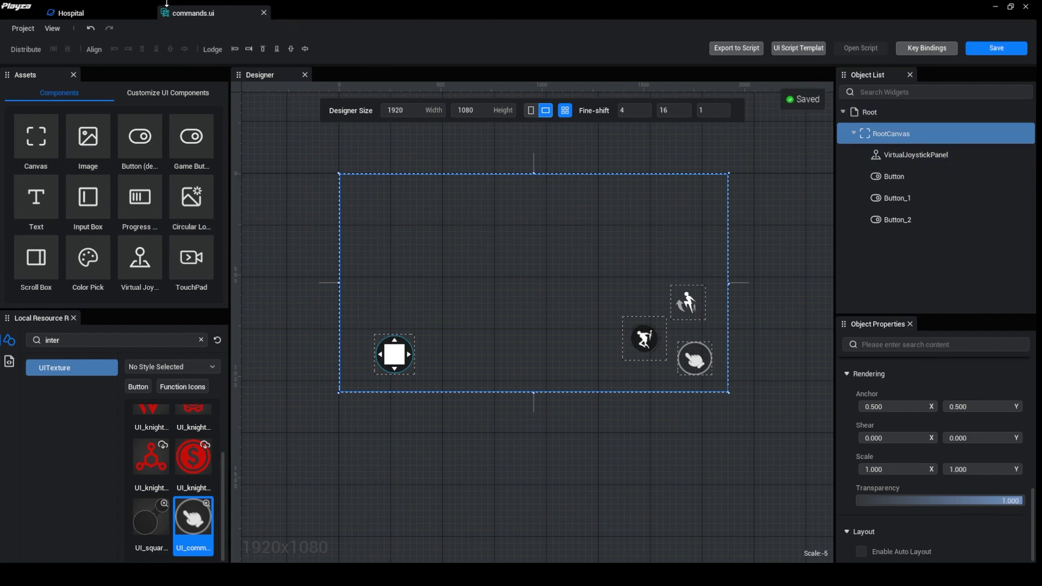
{"action": "left_click", "coordinate": [81, 12]}
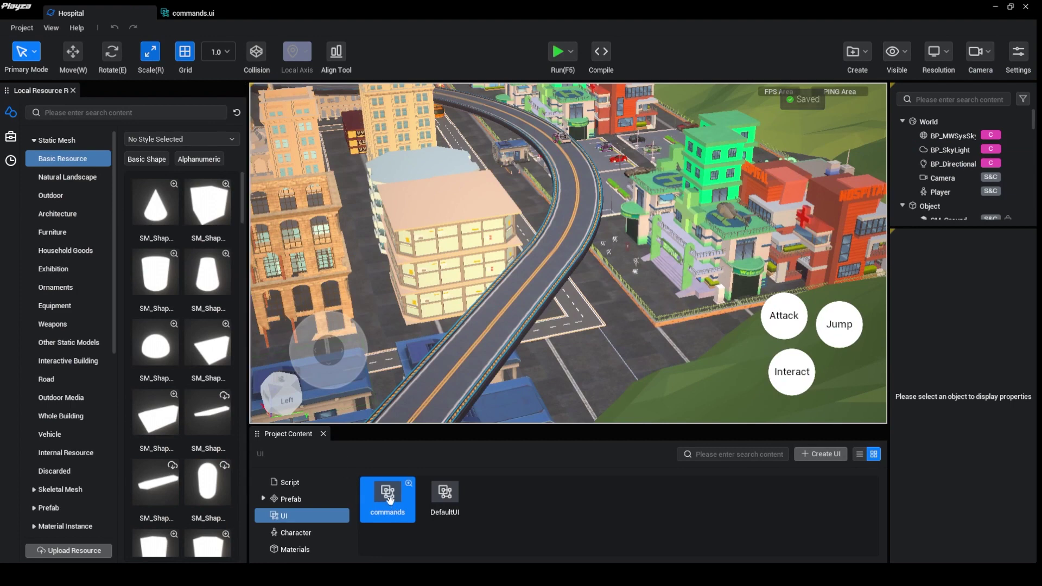
{"action": "left_click_drag", "start_coordinate": [389, 499], "coordinate": [962, 183]}
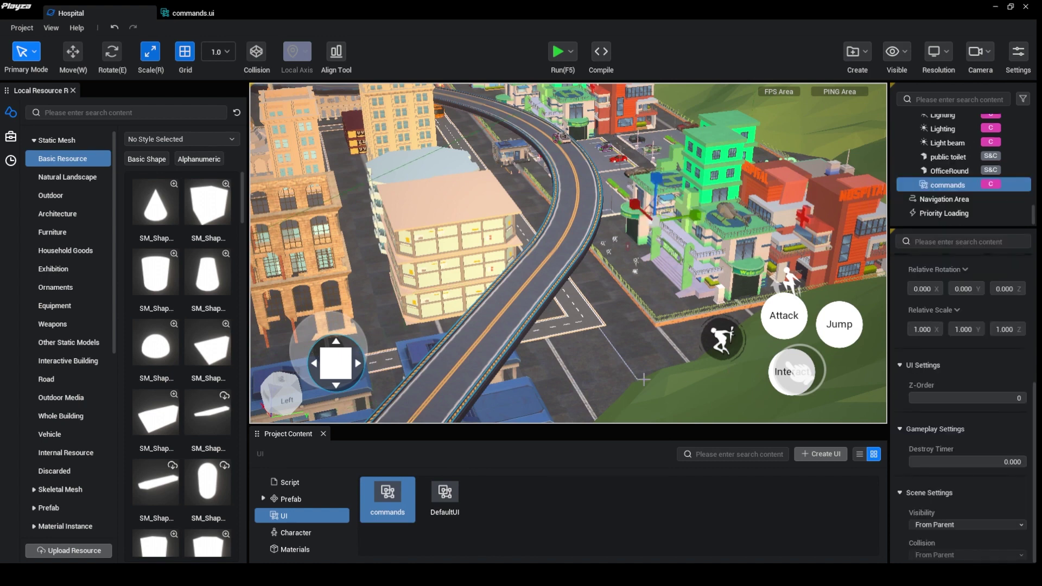
Hide DefaultUI in the Hospital outliner so its Attack, Jump and Interact buttons disappear
{"action": "left_click", "coordinate": [445, 497]}
{"action": "right_click", "coordinate": [455, 492]}
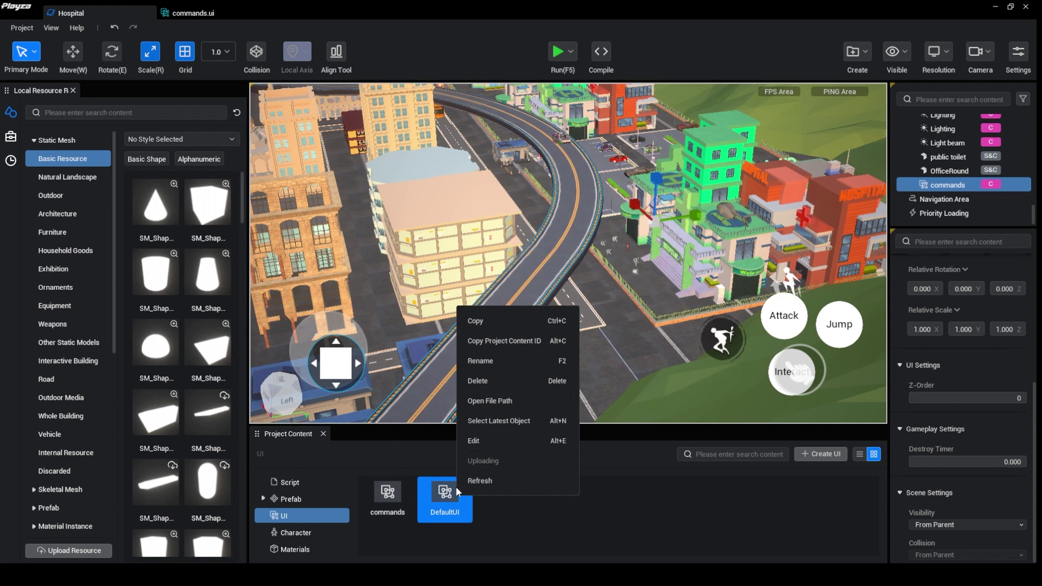
{"action": "left_click", "coordinate": [444, 495]}
{"action": "left_click", "coordinate": [545, 525]}
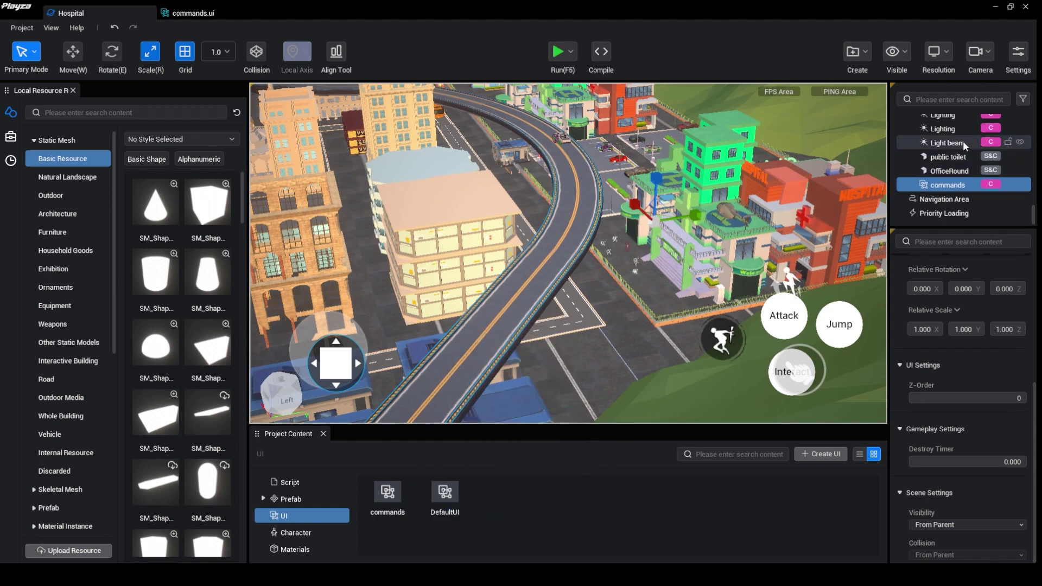
{"action": "scroll", "coordinate": [958, 163], "scroll_direction": "up", "scroll_amount": 5}
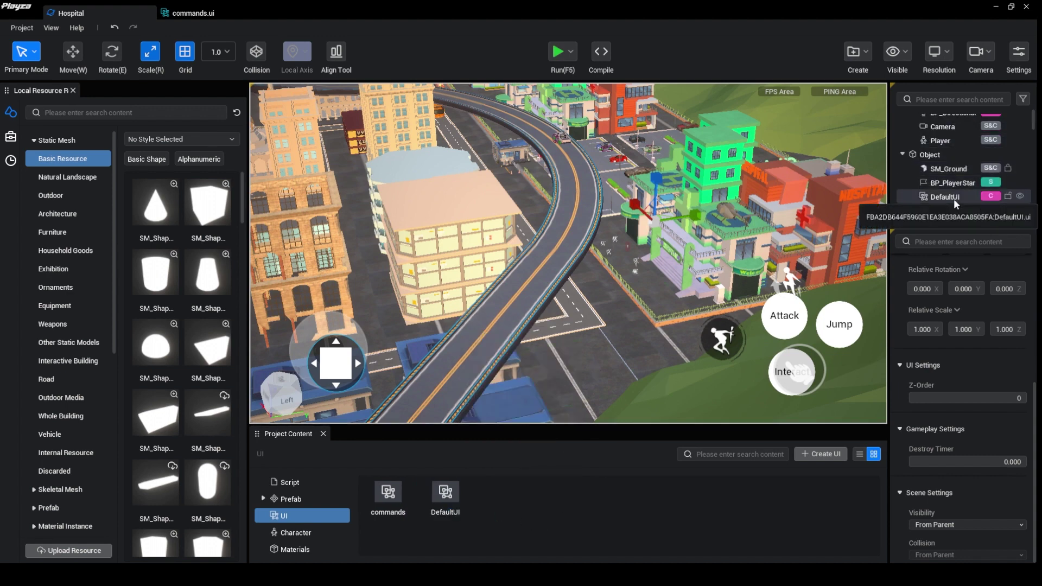
{"action": "left_click", "coordinate": [1021, 197]}
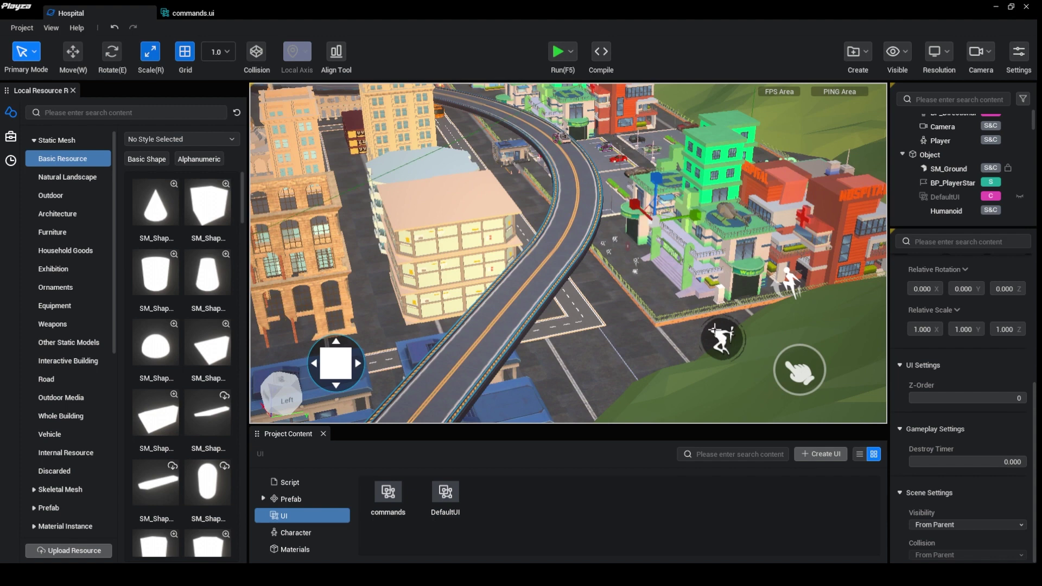
{"action": "left_click", "coordinate": [558, 53]}
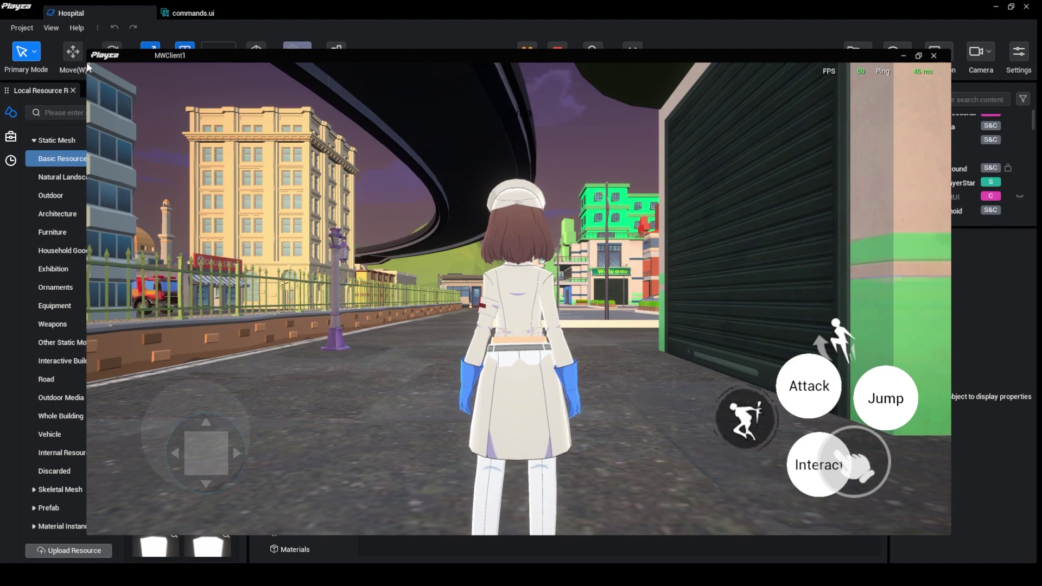
{"action": "left_click_drag", "start_coordinate": [217, 78], "coordinate": [602, 244]}
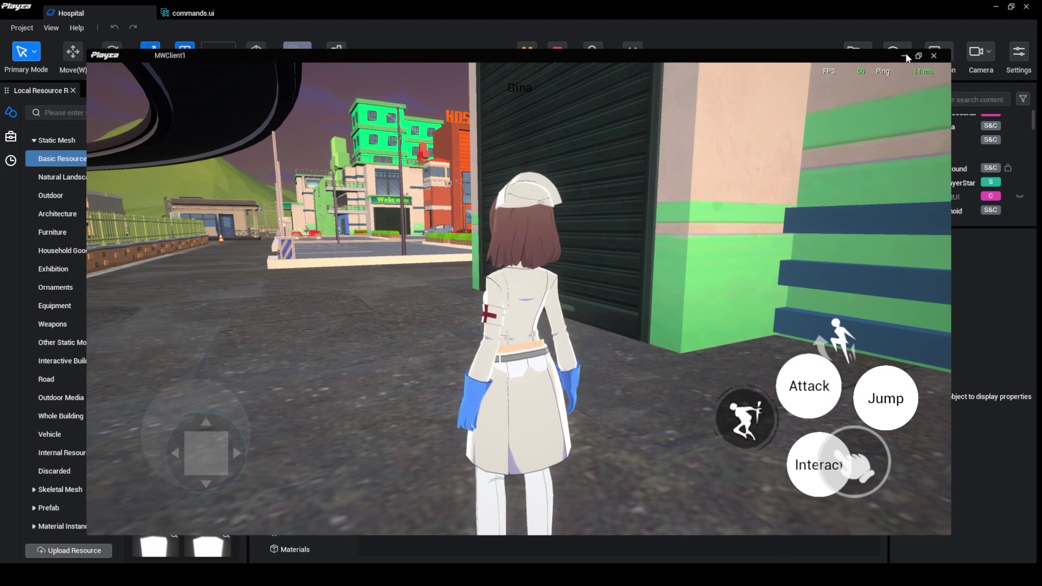
{"action": "left_click", "coordinate": [935, 55]}
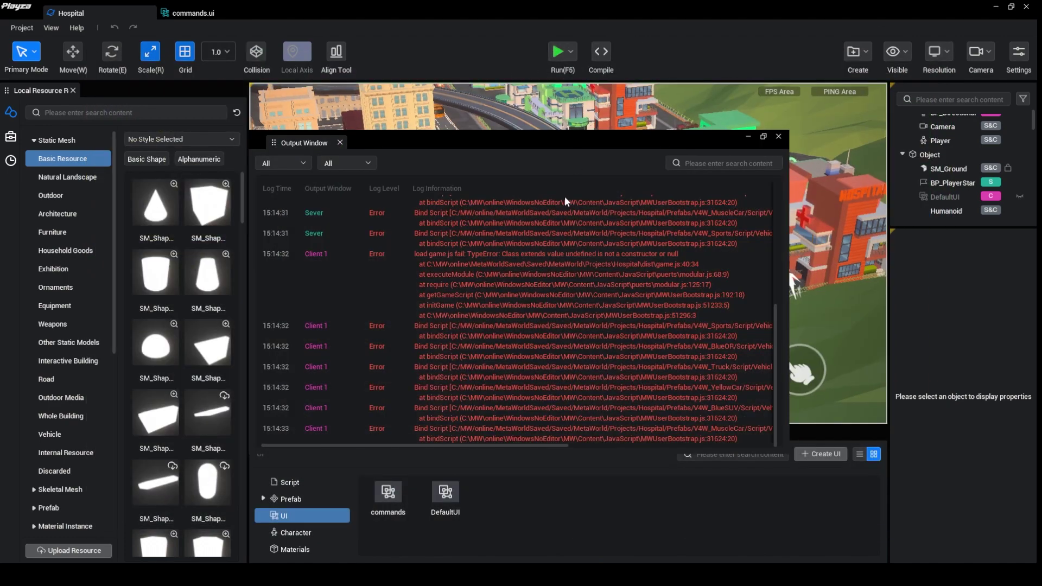
{"action": "left_click", "coordinate": [778, 138]}
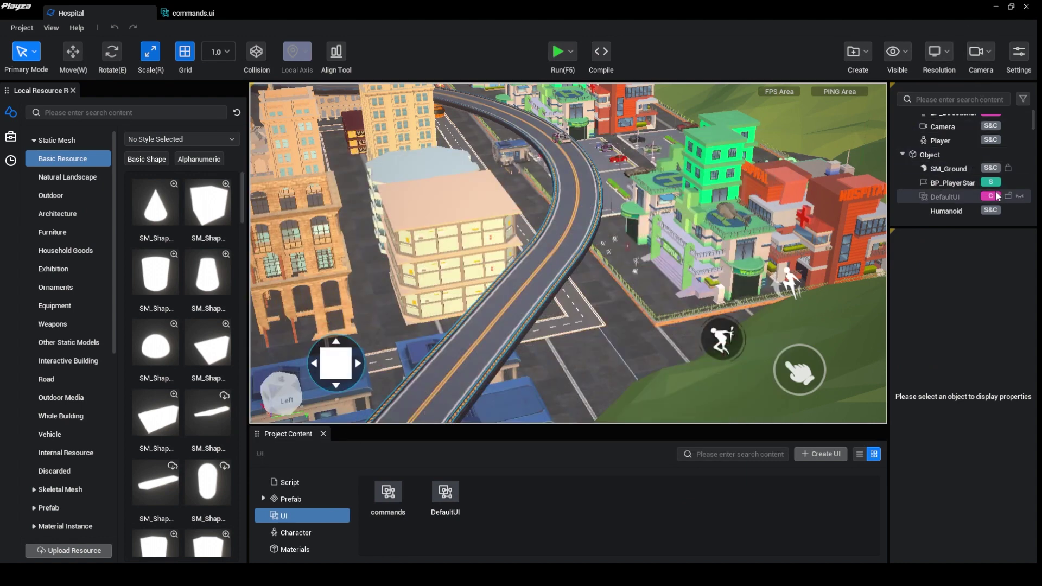
Make DefaultUI visible again and shrink Button_1's jump icon in the commands layout
{"action": "left_click", "coordinate": [1020, 197]}
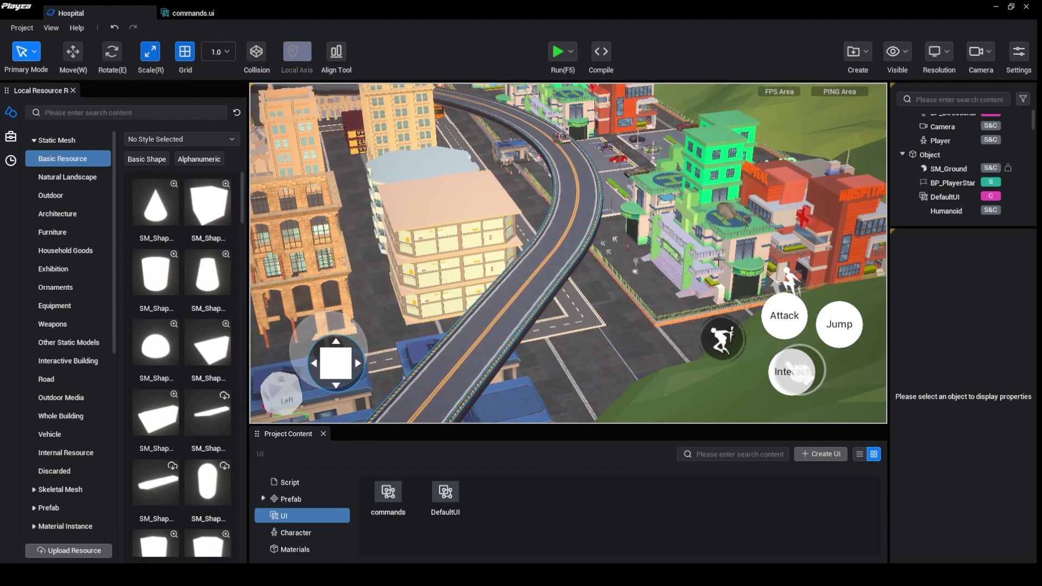
{"action": "left_click", "coordinate": [191, 12]}
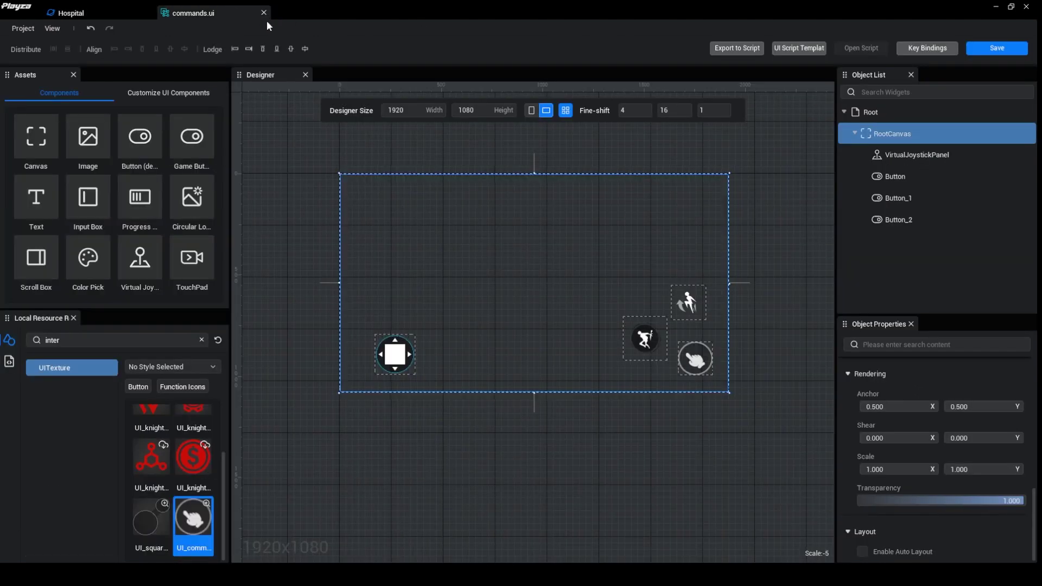
{"action": "left_click", "coordinate": [639, 338]}
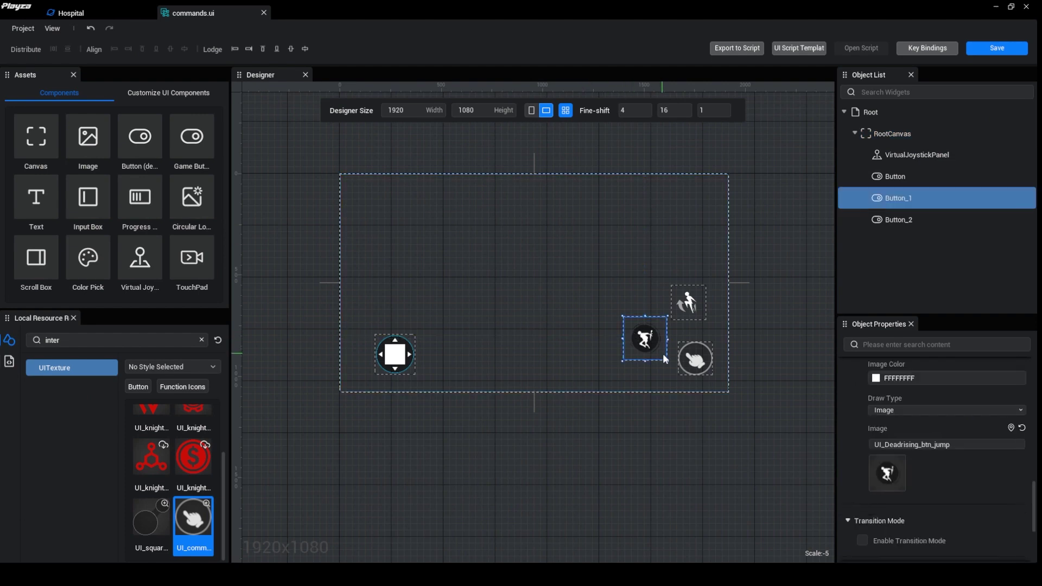
{"action": "left_click_drag", "start_coordinate": [672, 366], "coordinate": [664, 360]}
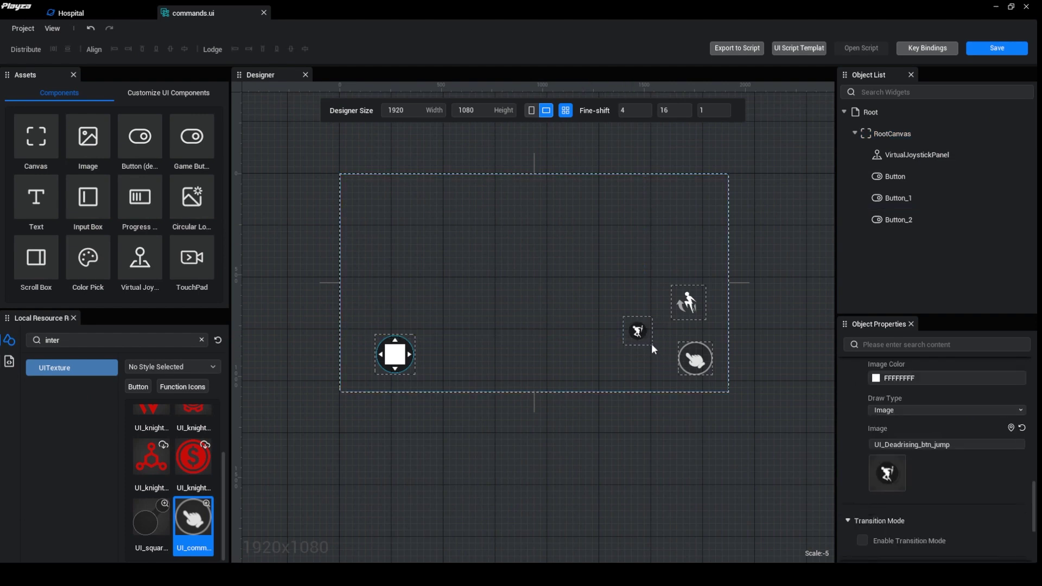
{"action": "left_click", "coordinate": [685, 303]}
{"action": "key", "text": "ctrl+z"}
{"action": "key", "text": "ctrl+z"}
{"action": "key", "text": "ctrl+z"}
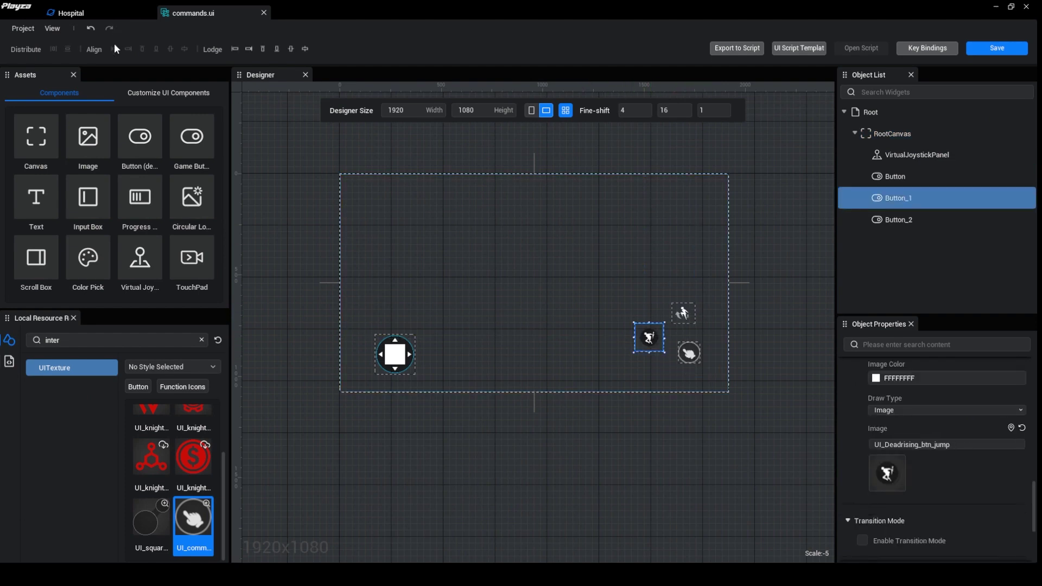
{"action": "left_click", "coordinate": [69, 13]}
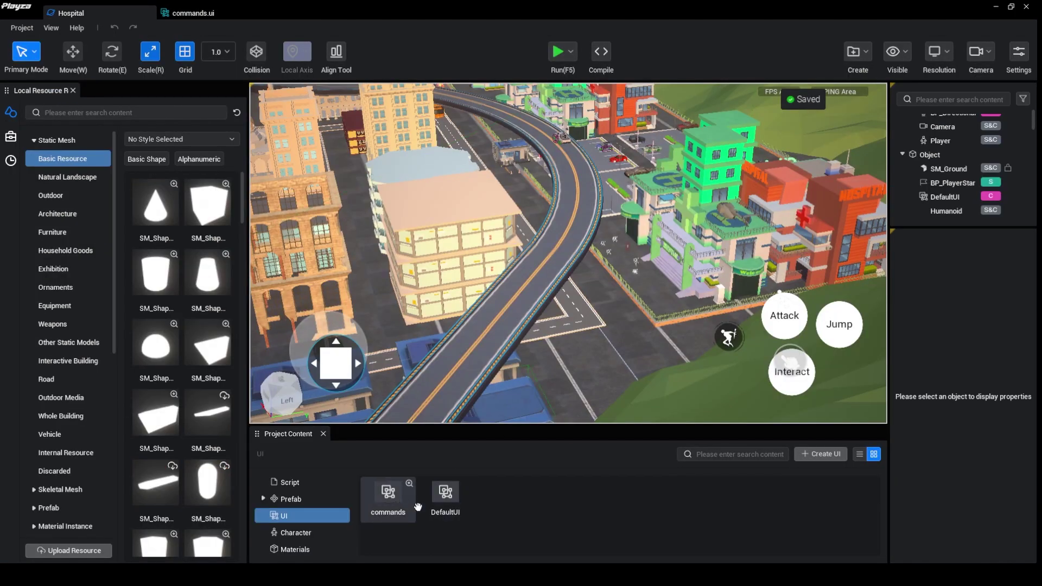
Delete the DefaultUI asset with confirmation, then undo to restore it in Project Content
{"action": "left_click", "coordinate": [451, 494]}
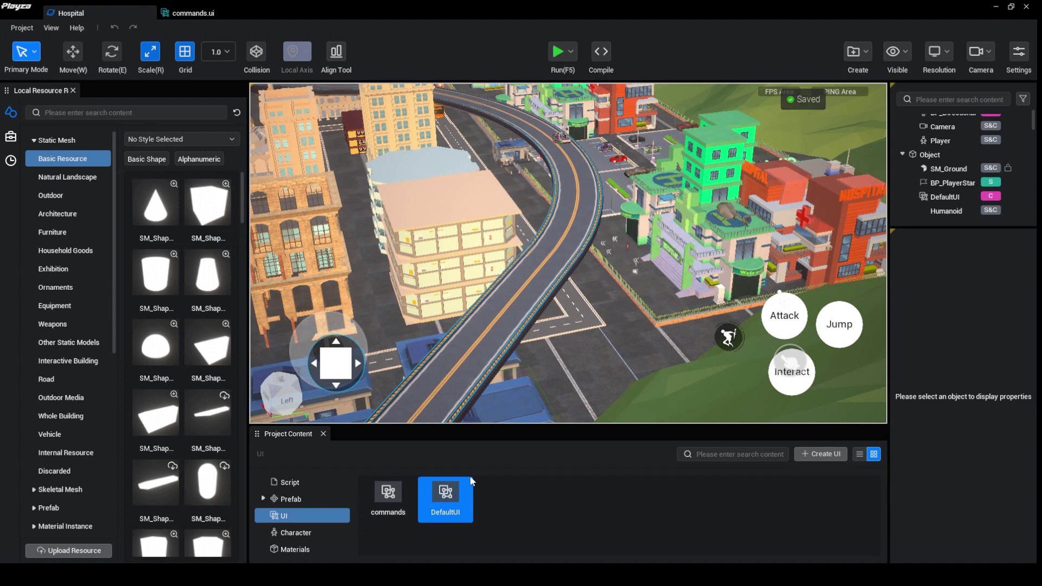
{"action": "key", "text": "Delete"}
{"action": "left_click", "coordinate": [580, 306]}
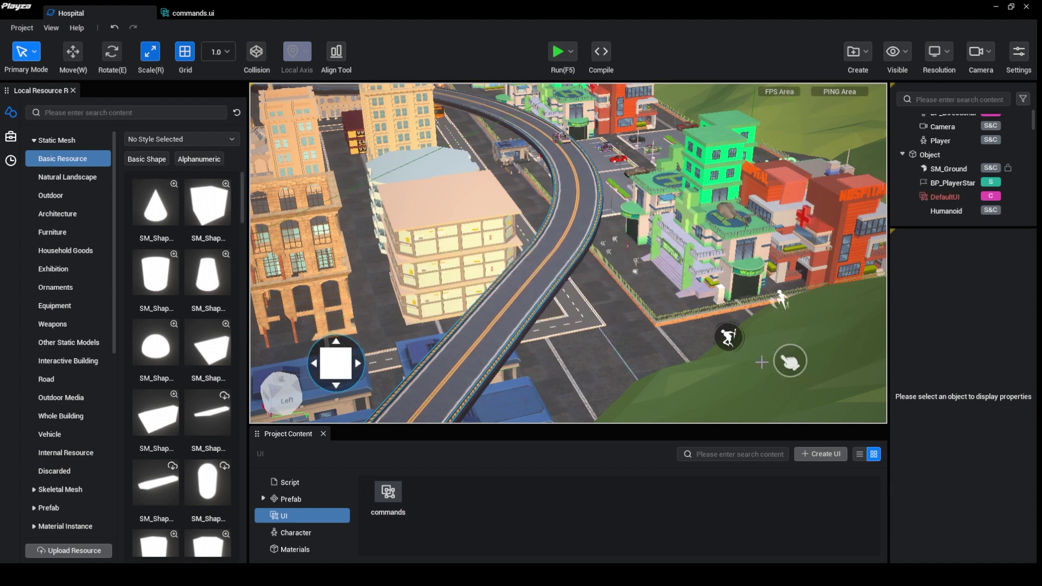
{"action": "key", "text": "ctrl+z"}
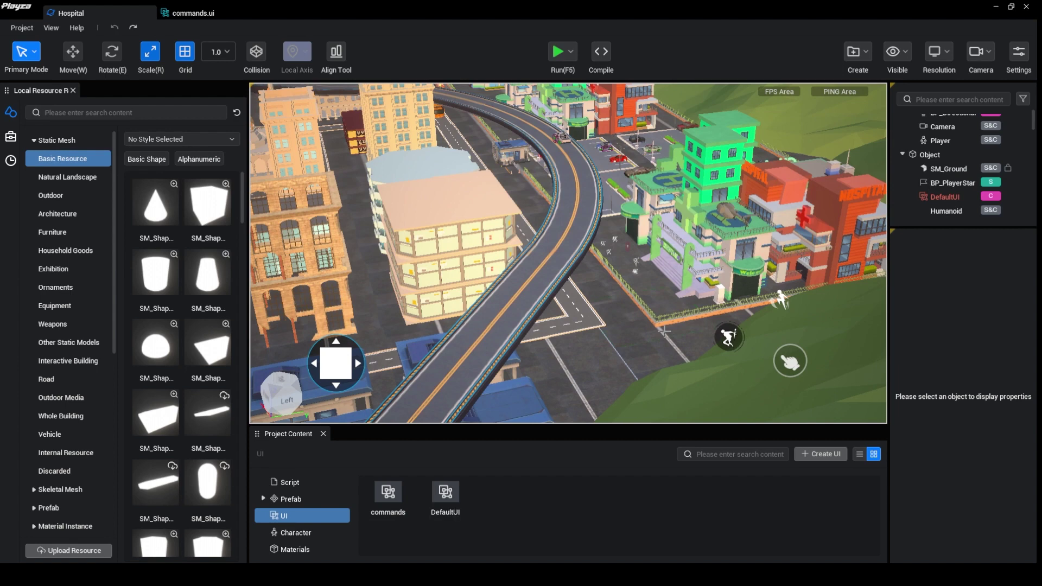